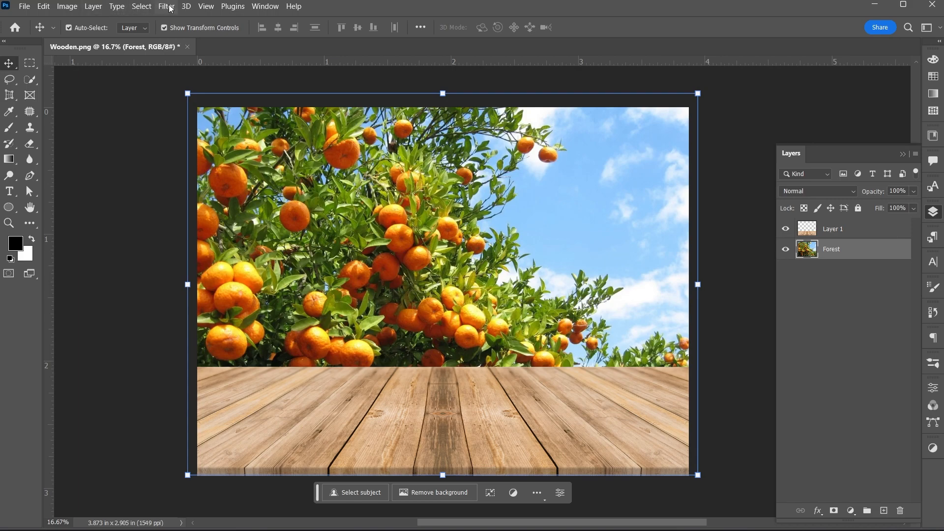
# - Apply a Gaussian Blur with a radius of about 23.5 pixels to the Forest background layer
pyautogui.moveTo(191, 158)
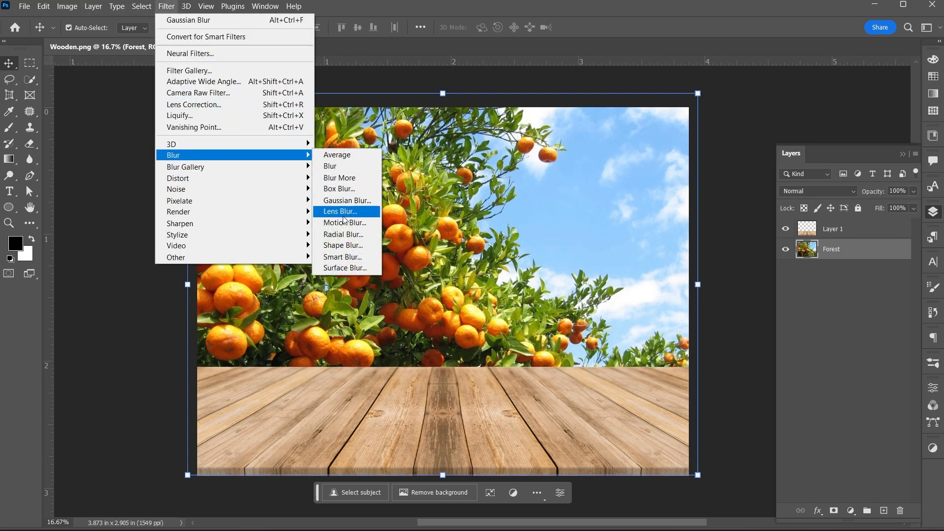
pyautogui.click(347, 200)
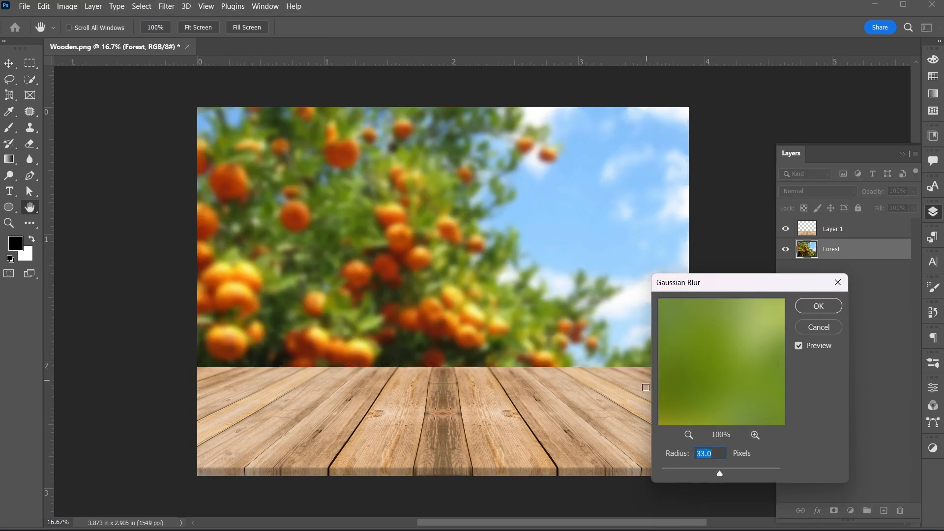
pyautogui.moveTo(721, 473); pyautogui.dragTo(710, 473)
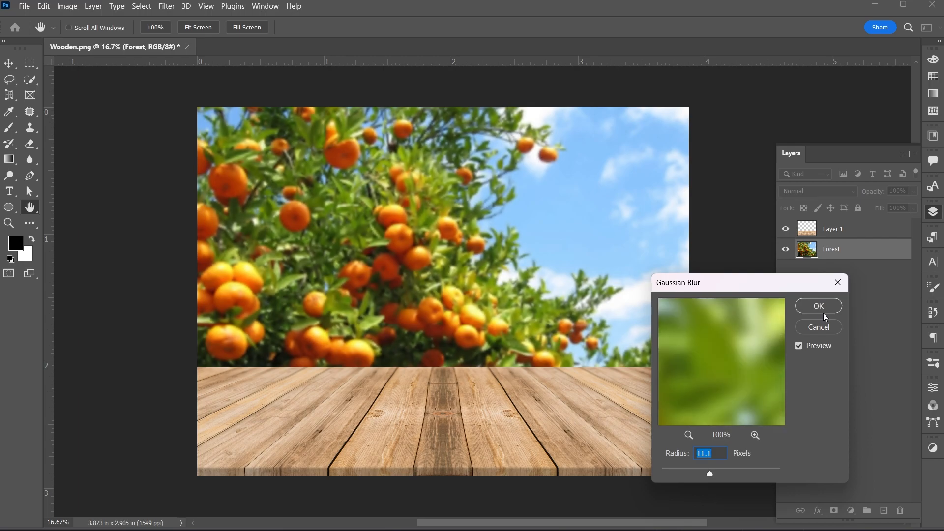
pyautogui.moveTo(708, 474); pyautogui.dragTo(716, 473)
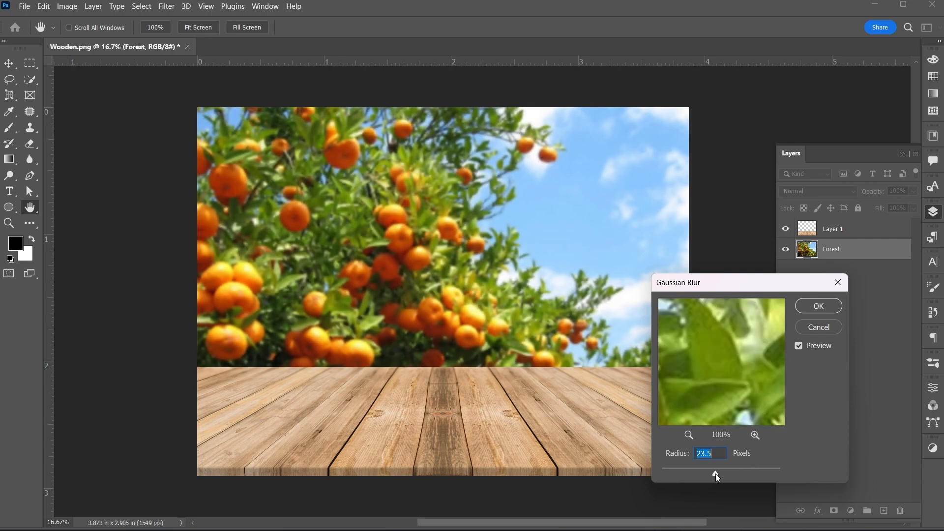
pyautogui.click(818, 306)
pyautogui.press('v')
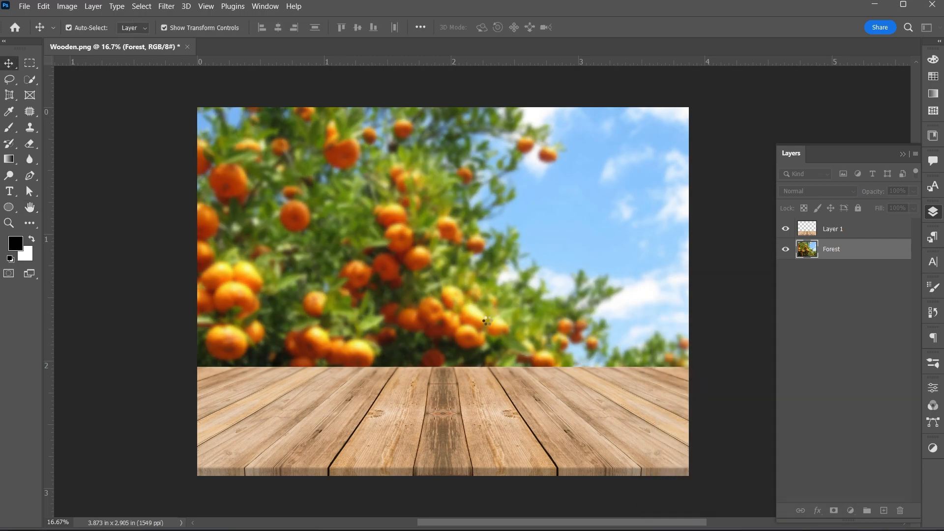
# - Place the embedded orange image above the wooden table and convert its smart object to a regular layer
pyautogui.scroll(-1, 470, 373)
pyautogui.click(24, 6)
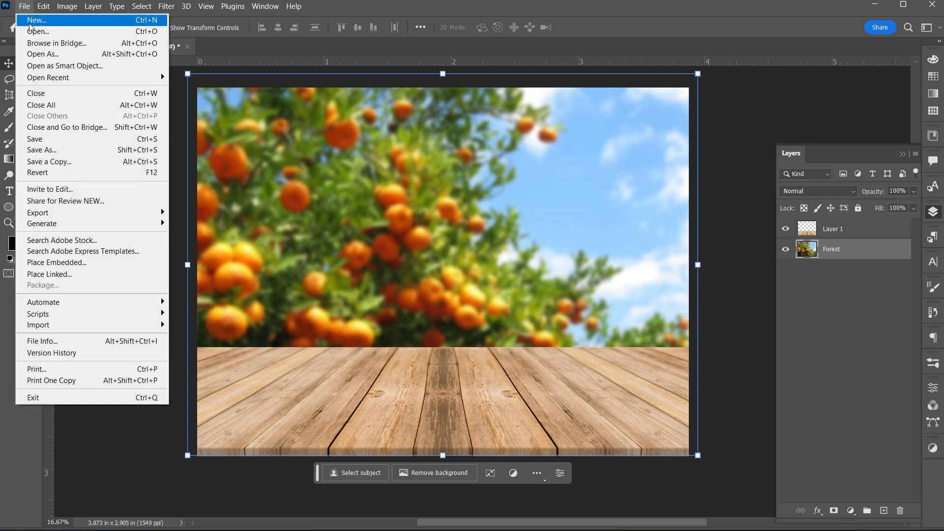
pyautogui.click(49, 261)
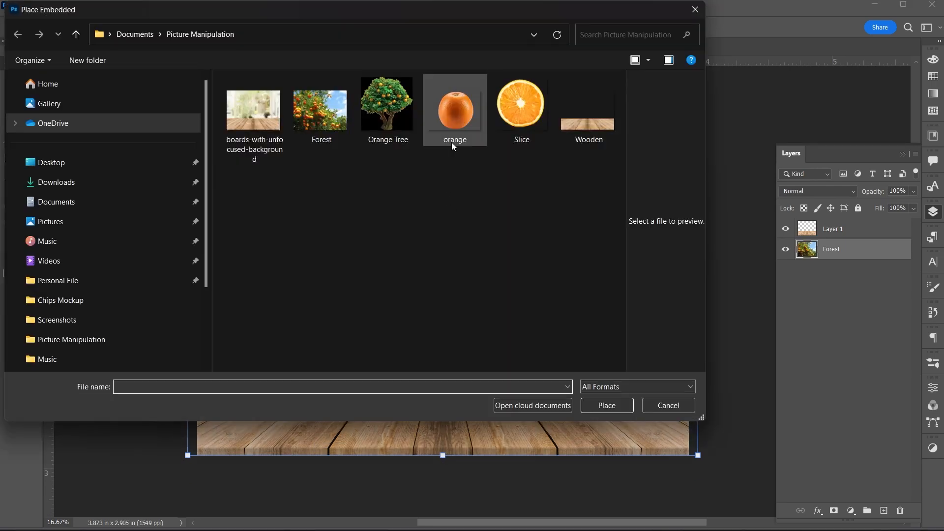
pyautogui.click(451, 142)
pyautogui.click(607, 406)
pyautogui.rightClick(866, 232)
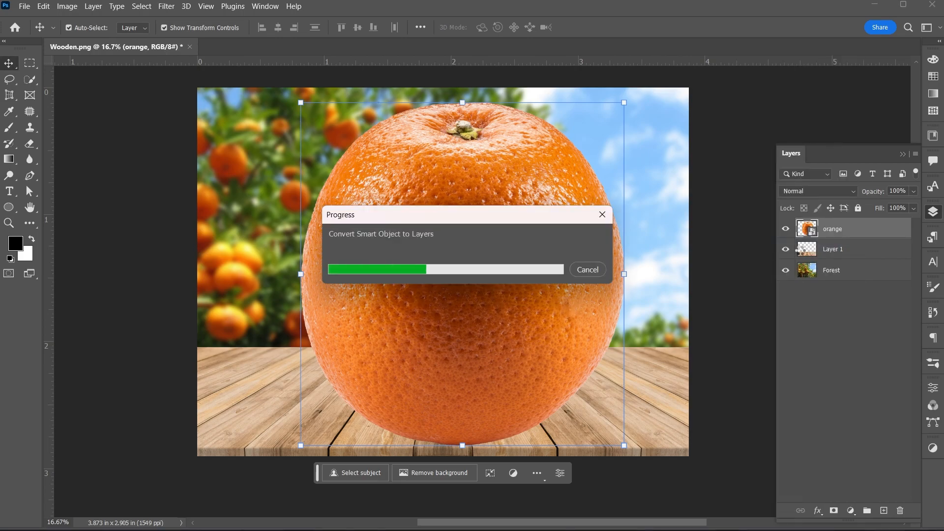
# - Scale the orange down and center it so that it sits on the wooden table
pyautogui.click(456, 209)
pyautogui.moveTo(462, 102); pyautogui.dragTo(467, 229)
pyautogui.moveTo(480, 337); pyautogui.dragTo(468, 309)
pyautogui.click(607, 28)
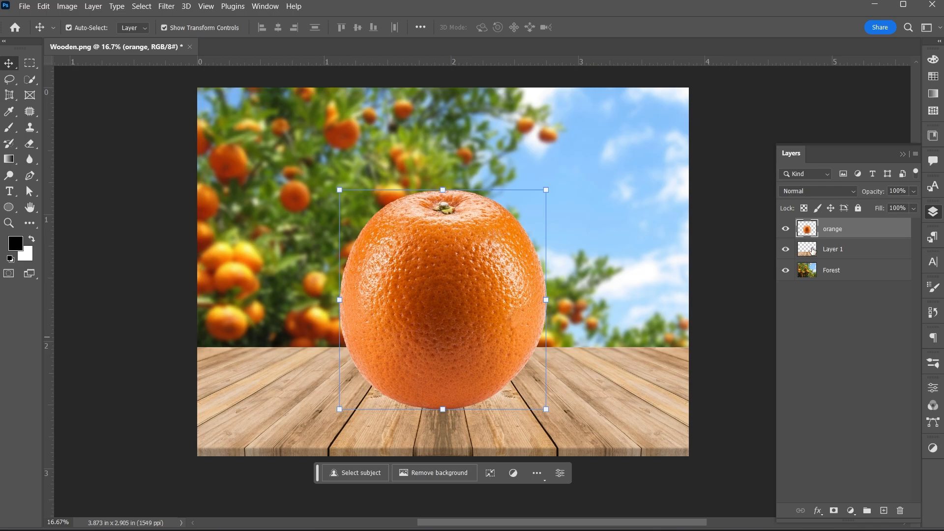
# - Duplicate the orange layer and rename the copy as Glass
pyautogui.press('ctrl')
pyautogui.hotkey('ctrl', 'j')
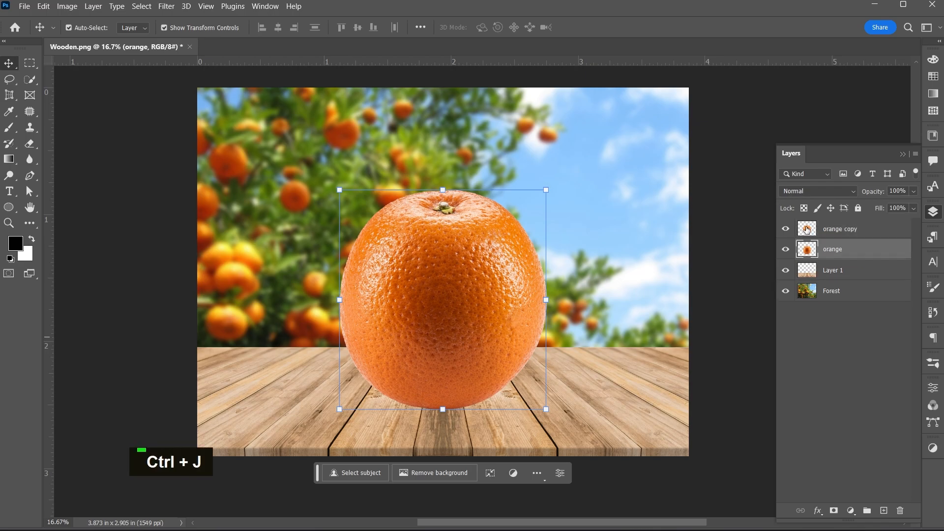
pyautogui.doubleClick(840, 228)
pyautogui.write('Glass')
pyautogui.press('Return')
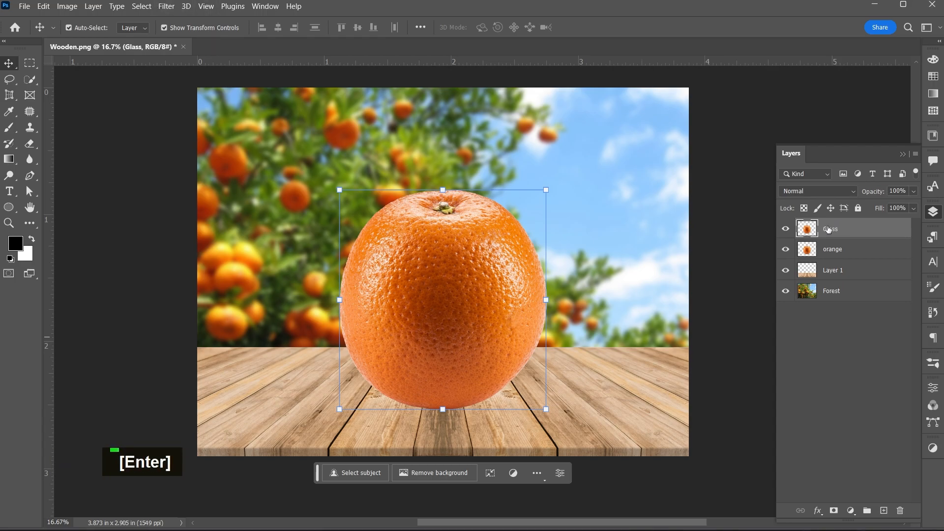
# - Desaturate the Glass layer and set its blend mode to Screen, with the original orange layer hidden
pyautogui.click(67, 6)
pyautogui.moveTo(177, 37)
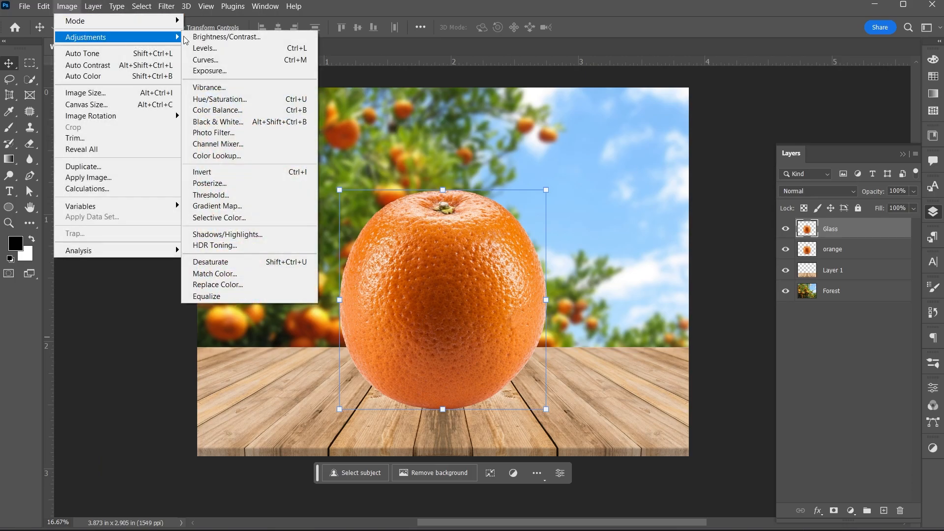
pyautogui.click(215, 262)
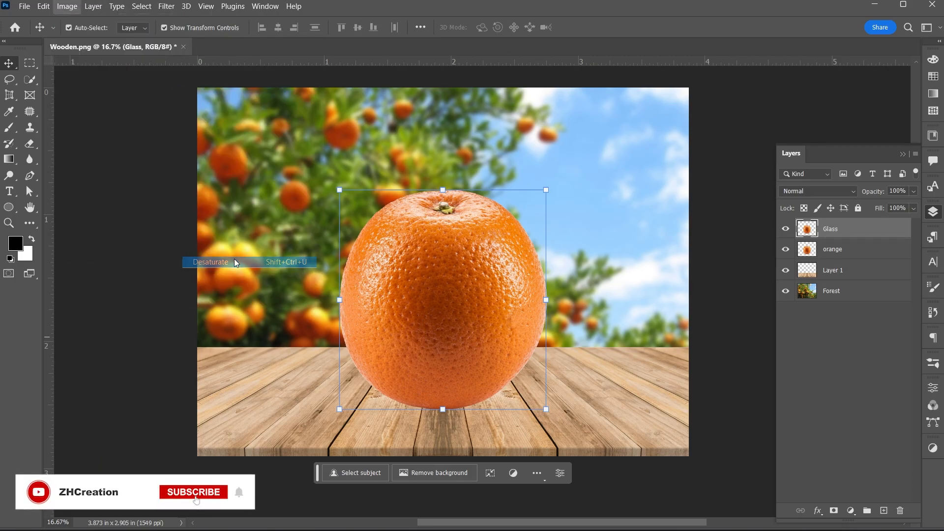
pyautogui.click(817, 191)
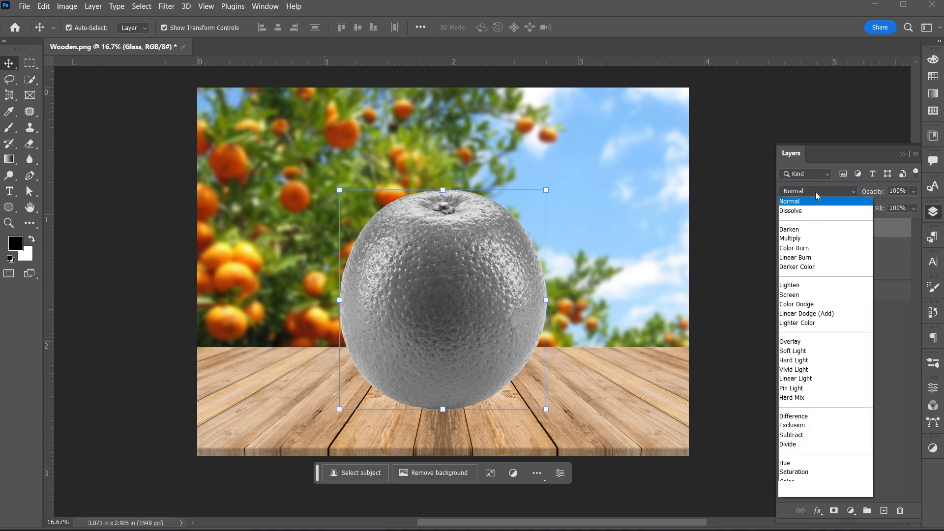
pyautogui.click(794, 295)
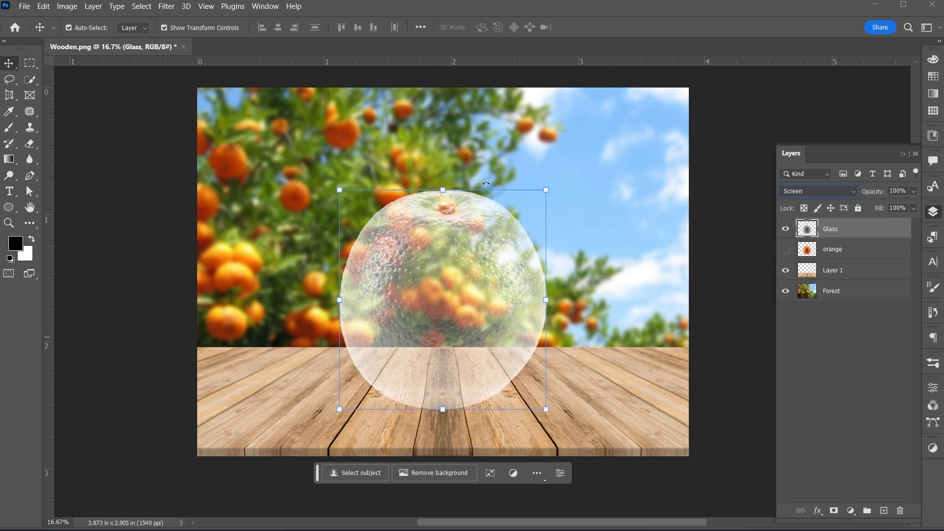
# - Adjust the Glass layer's Levels with input values 54, 0.46 and 223 to make it look transparent
pyautogui.click(93, 6)
pyautogui.moveTo(74, 10)
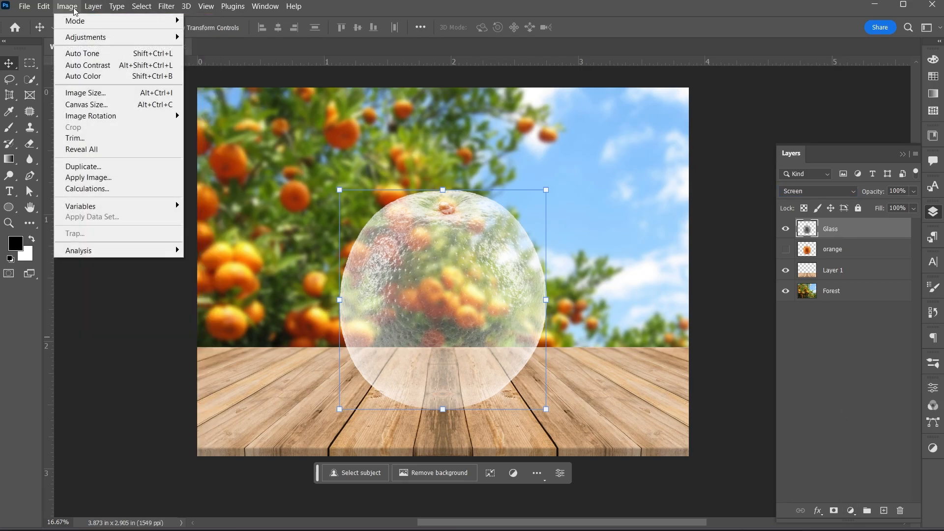
pyautogui.moveTo(86, 37)
pyautogui.click(206, 48)
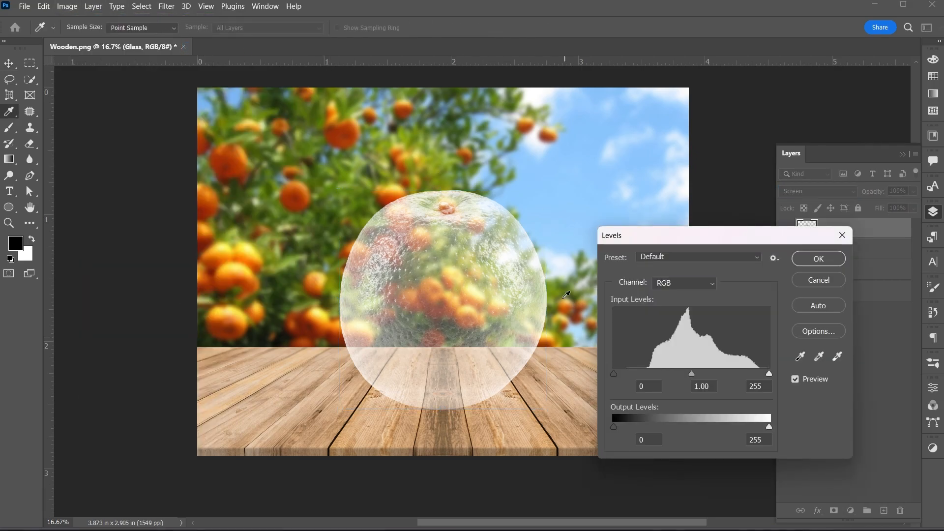
pyautogui.moveTo(615, 373); pyautogui.dragTo(647, 374)
pyautogui.moveTo(768, 374); pyautogui.dragTo(721, 378)
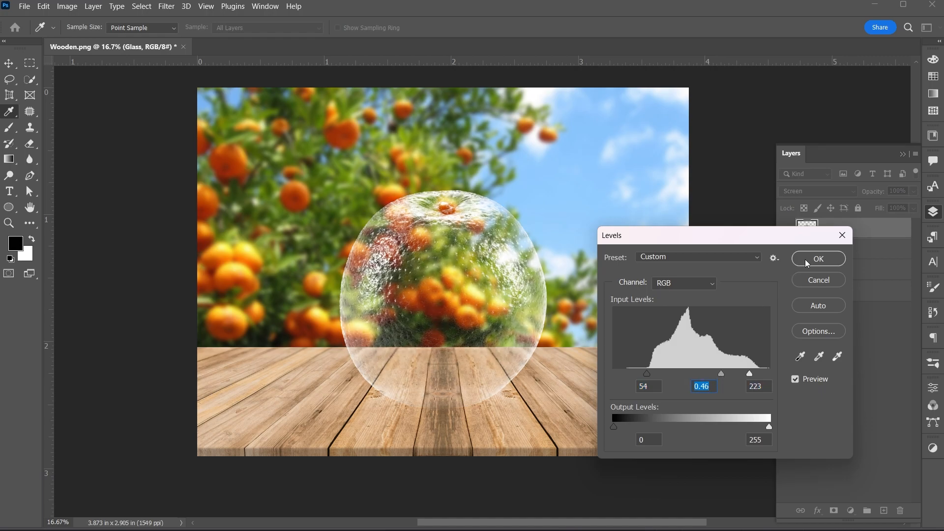
pyautogui.click(818, 259)
pyautogui.press('v')
# - With the orange layer shown and Glass hidden, create a layer named Shedow directly below the orange layer
pyautogui.click(786, 249)
pyautogui.click(786, 229)
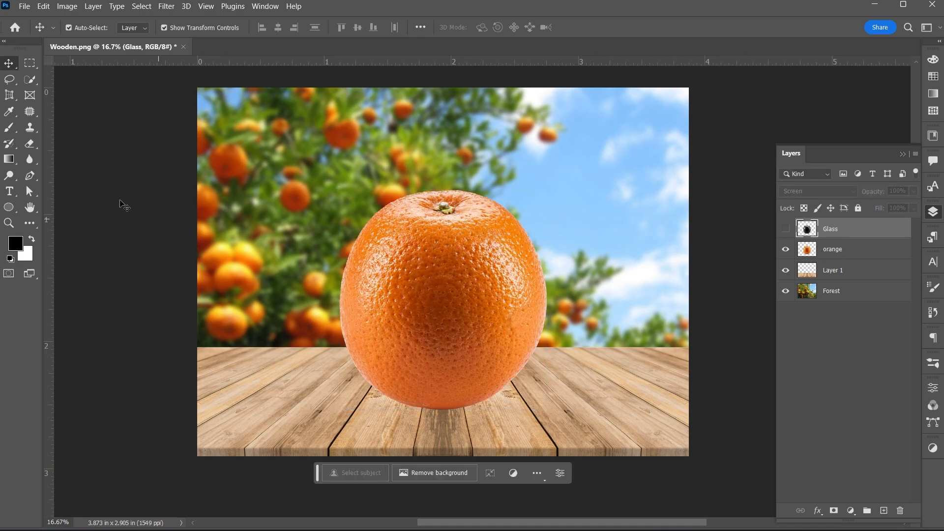
pyautogui.click(884, 511)
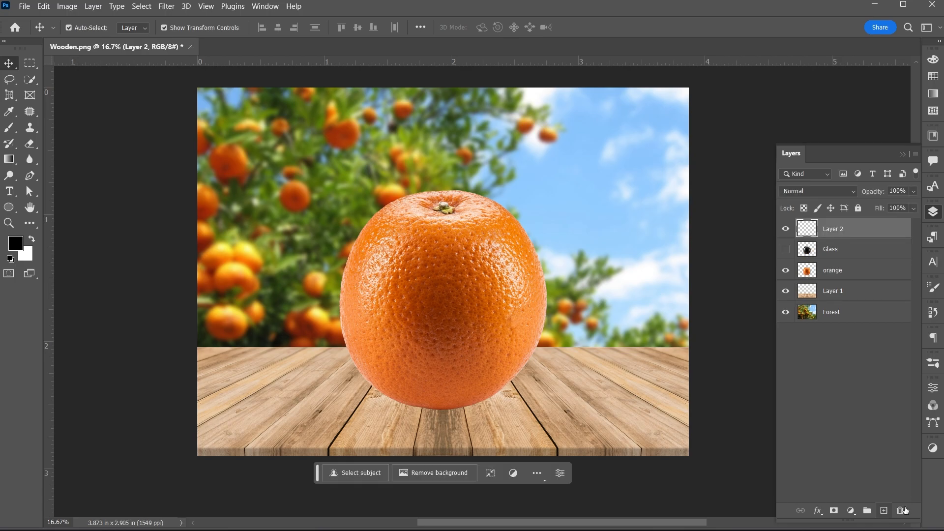
pyautogui.doubleClick(842, 230)
pyautogui.write('S')
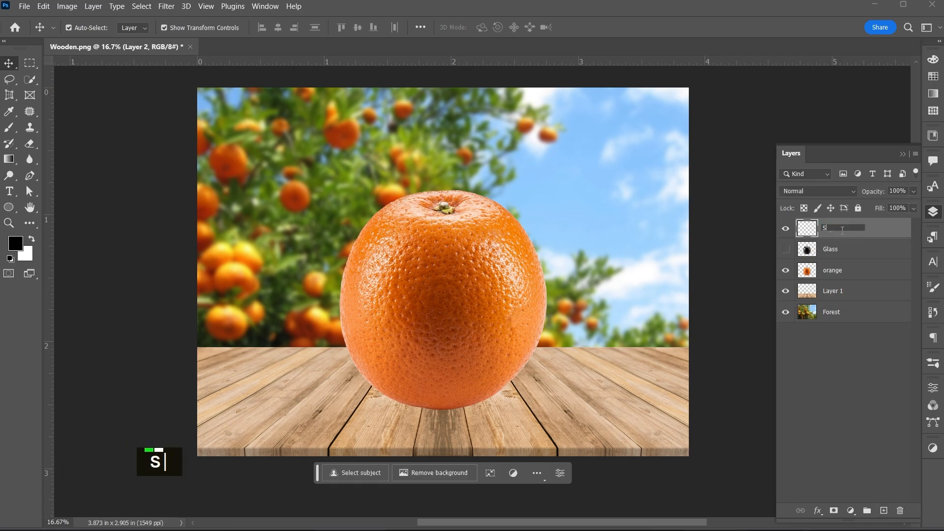
pyautogui.write('hedow')
pyautogui.press('Return')
pyautogui.moveTo(843, 229); pyautogui.dragTo(864, 276)
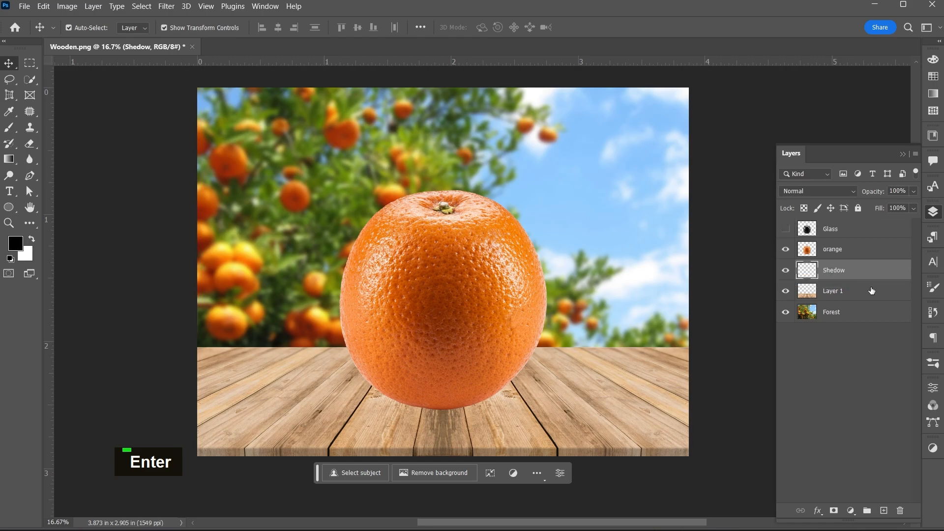
# - Paint a black shadow under the orange on the Shedow layer with a soft flattened 2165 px brush
pyautogui.click(8, 129)
pyautogui.rightClick(474, 397)
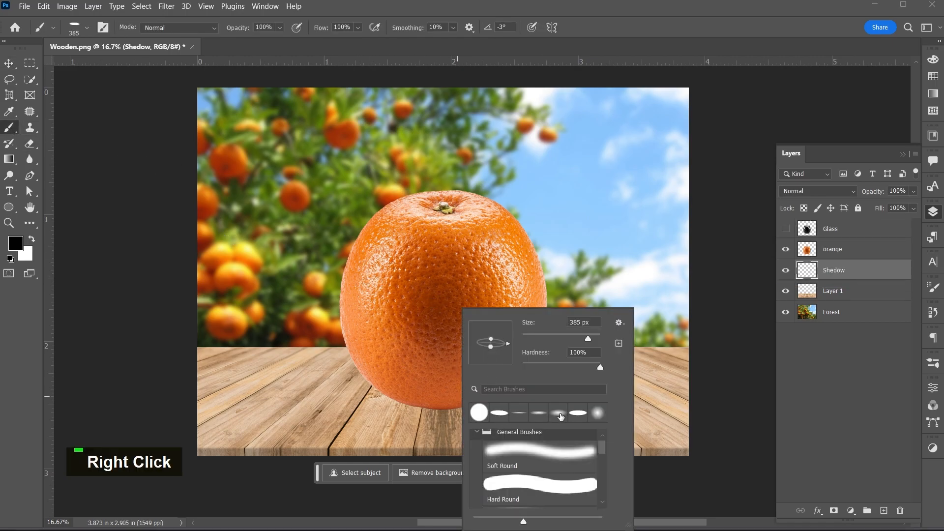
pyautogui.click(559, 414)
pyautogui.moveTo(591, 337)
pyautogui.mouseDown()
pyautogui.moveTo(604, 335)
pyautogui.moveTo(595, 338)
pyautogui.mouseUp()
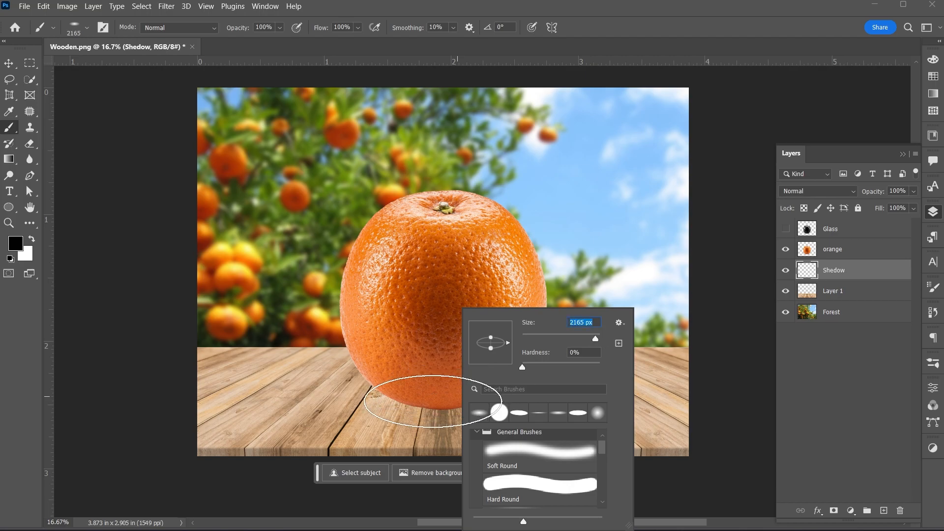
pyautogui.click(439, 401)
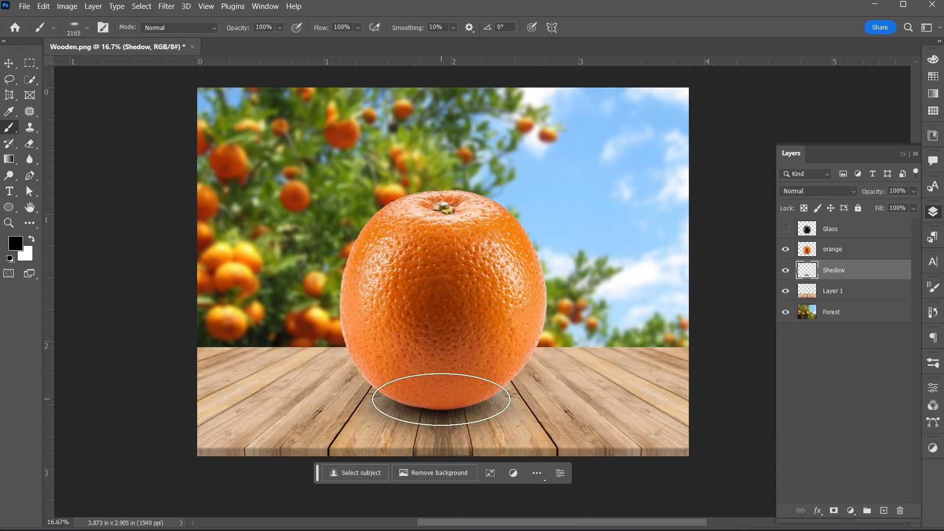
pyautogui.click(454, 396)
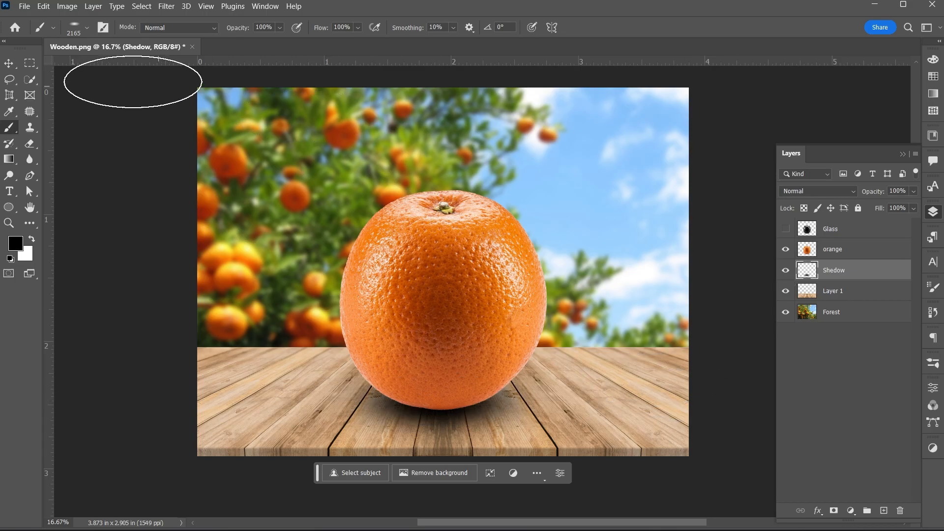
pyautogui.press('v')
# - Show the Glass layer and add a layer mask to the orange layer
pyautogui.click(727, 326)
pyautogui.click(470, 291)
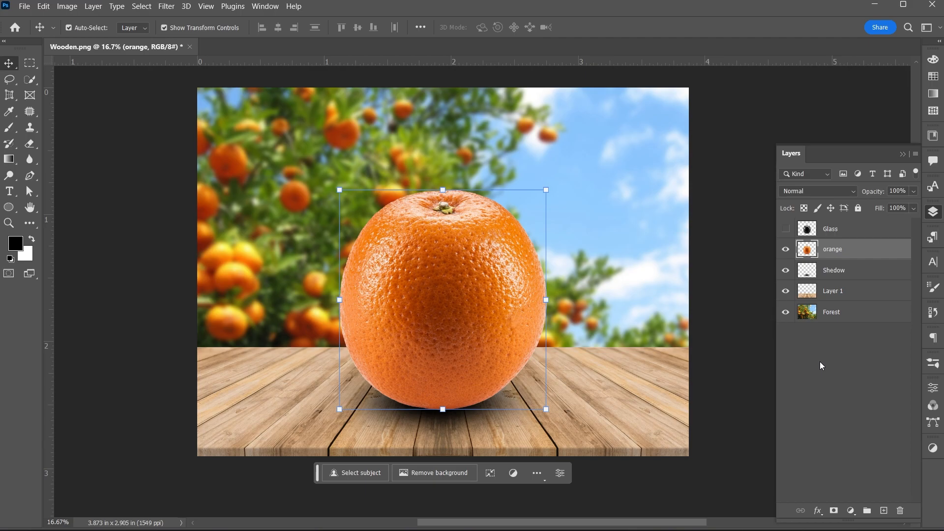
pyautogui.click(786, 229)
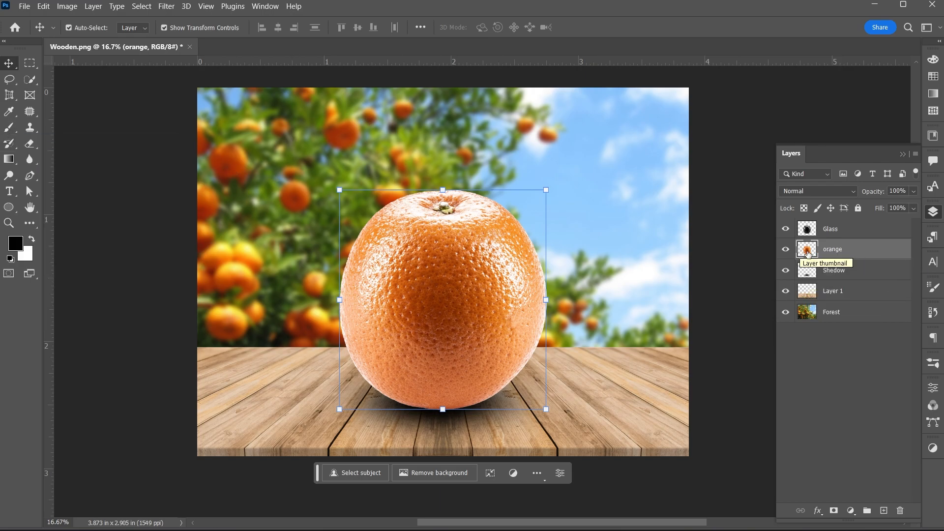
pyautogui.click(834, 510)
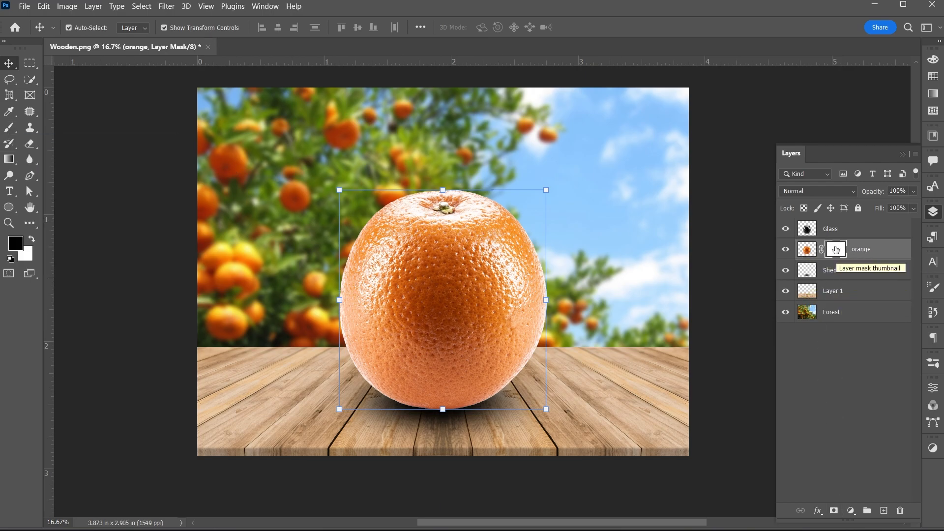
# - Paint black on the orange layer's mask with a hard elliptical 2165 px brush to hide the orange's upper part
pyautogui.click(8, 127)
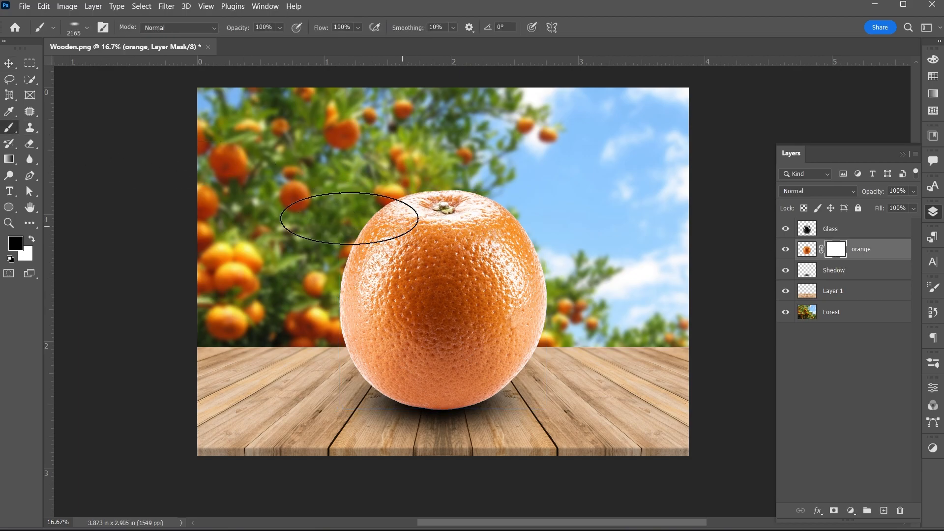
pyautogui.moveTo(438, 216)
pyautogui.mouseDown()
pyautogui.moveTo(403, 228)
pyautogui.moveTo(400, 246)
pyautogui.moveTo(428, 255)
pyautogui.mouseUp()
pyautogui.rightClick(427, 256)
pyautogui.click(486, 427)
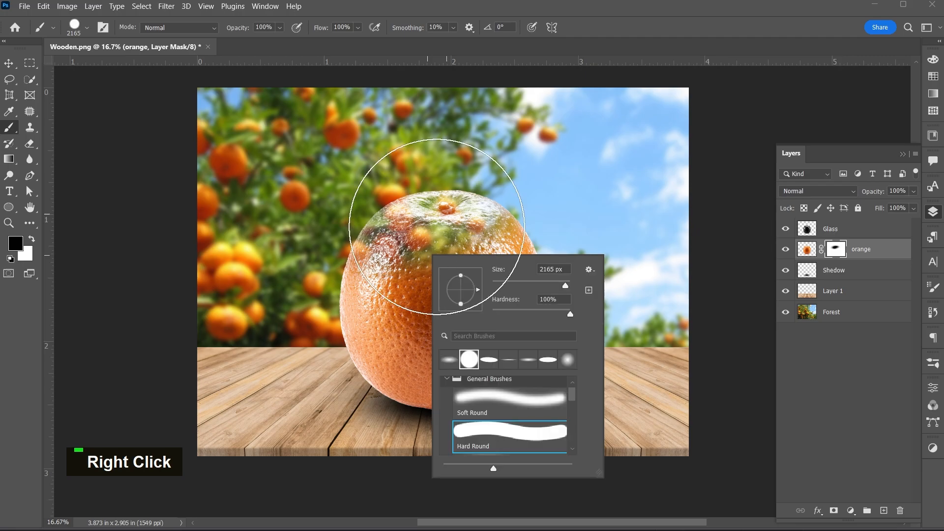
pyautogui.click(546, 360)
pyautogui.moveTo(435, 225)
pyautogui.mouseDown()
pyautogui.moveTo(424, 241)
pyautogui.moveTo(378, 262)
pyautogui.moveTo(385, 279)
pyautogui.moveTo(414, 287)
pyautogui.moveTo(348, 293)
pyautogui.moveTo(717, 290)
pyautogui.mouseUp()
pyautogui.moveTo(479, 263)
pyautogui.mouseDown()
pyautogui.moveTo(355, 294)
pyautogui.moveTo(414, 295)
pyautogui.moveTo(572, 262)
pyautogui.moveTo(504, 231)
pyautogui.mouseUp()
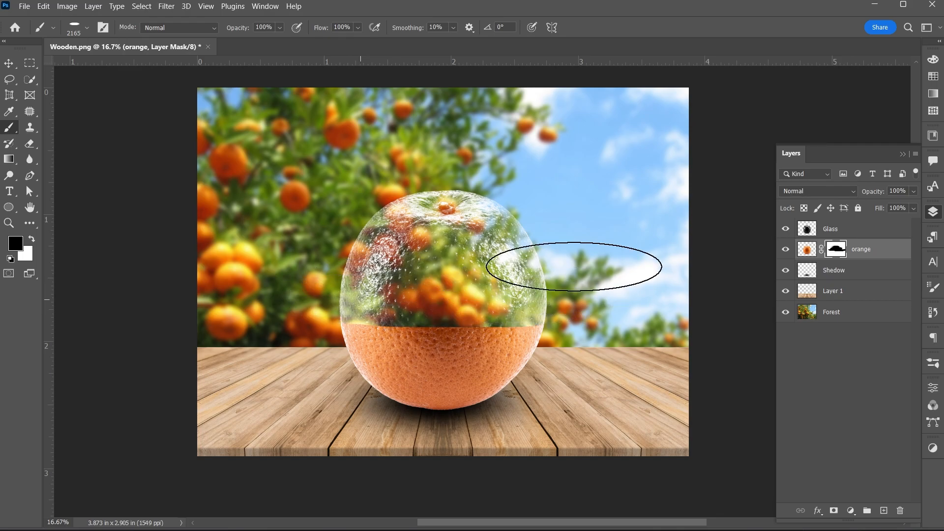
pyautogui.press('v')
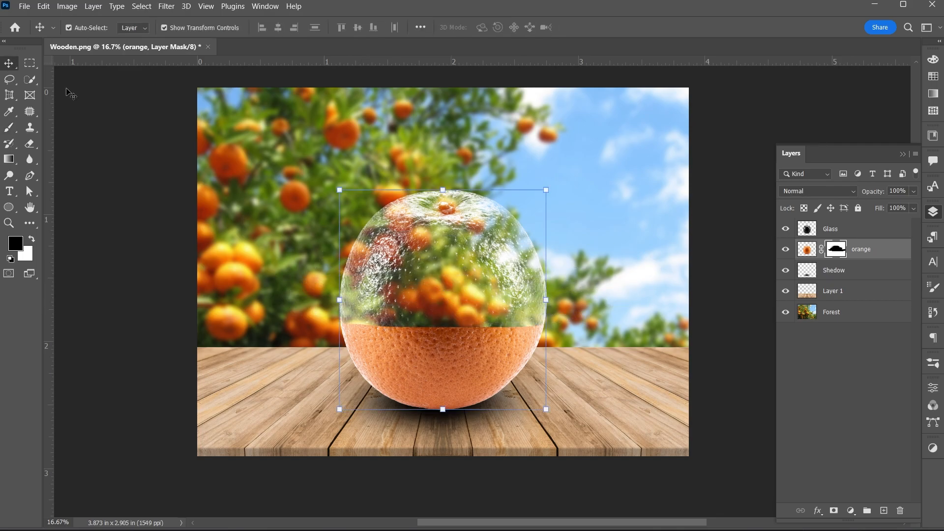
# - Hide the Glass layer and clear the layer selection
pyautogui.click(785, 229)
pyautogui.click(276, 254)
pyautogui.click(153, 238)
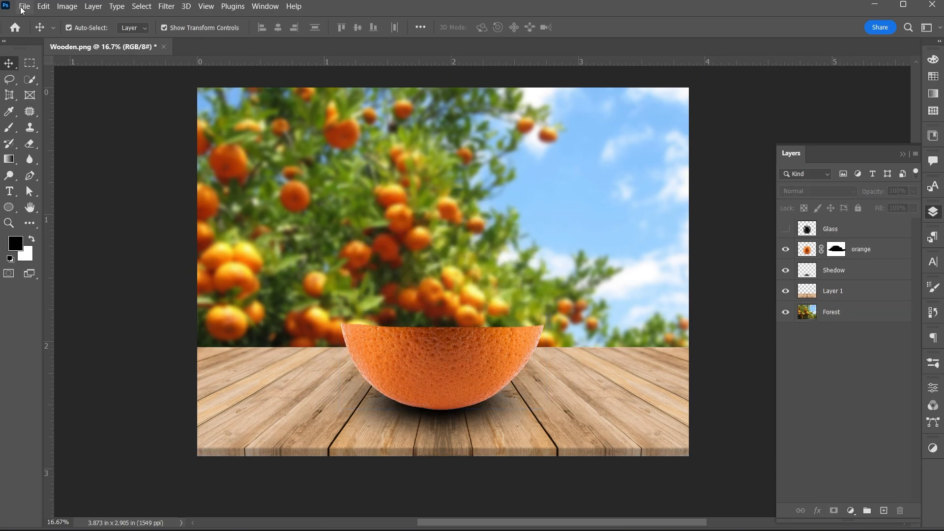
# - Place the Slice image and scale it proportionally to about 14.4% so it matches the width of the halved orange
pyautogui.click(24, 7)
pyautogui.click(160, 269)
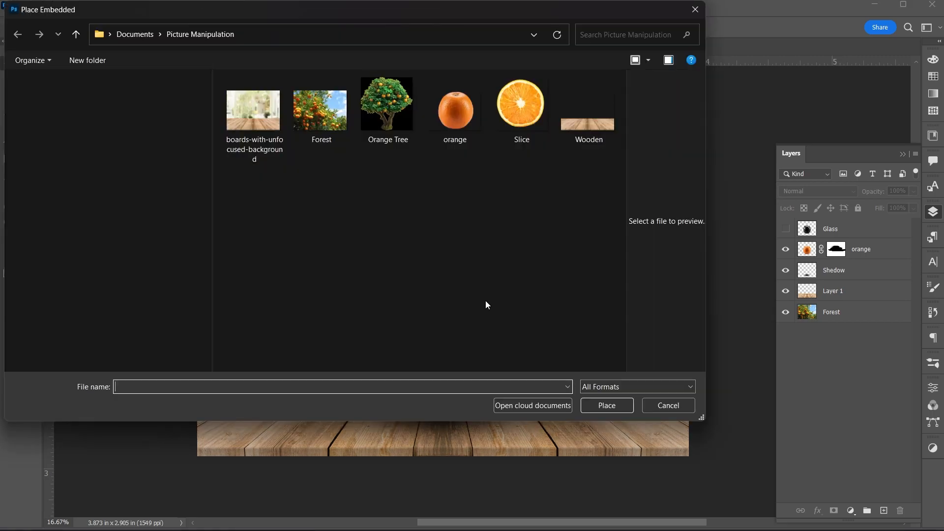
pyautogui.click(509, 114)
pyautogui.click(610, 406)
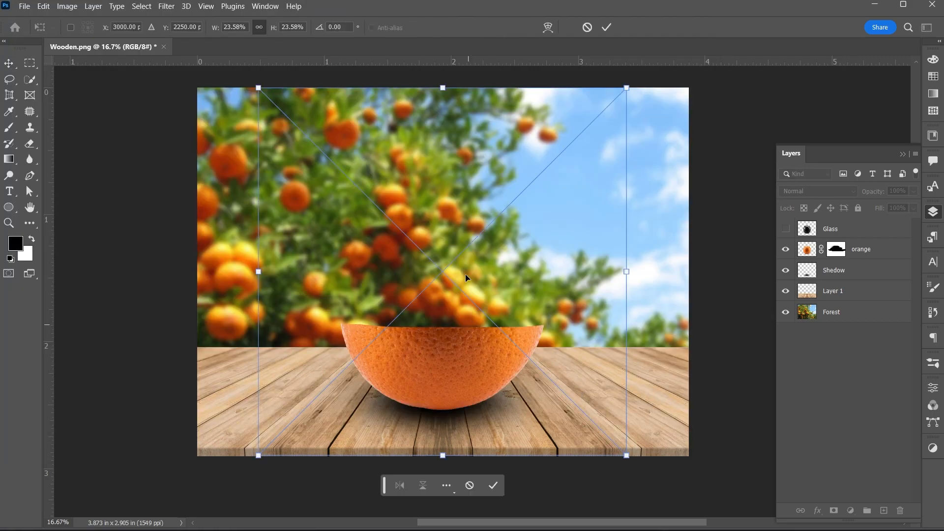
pyautogui.moveTo(443, 89); pyautogui.dragTo(454, 228)
pyautogui.moveTo(455, 345); pyautogui.dragTo(453, 321)
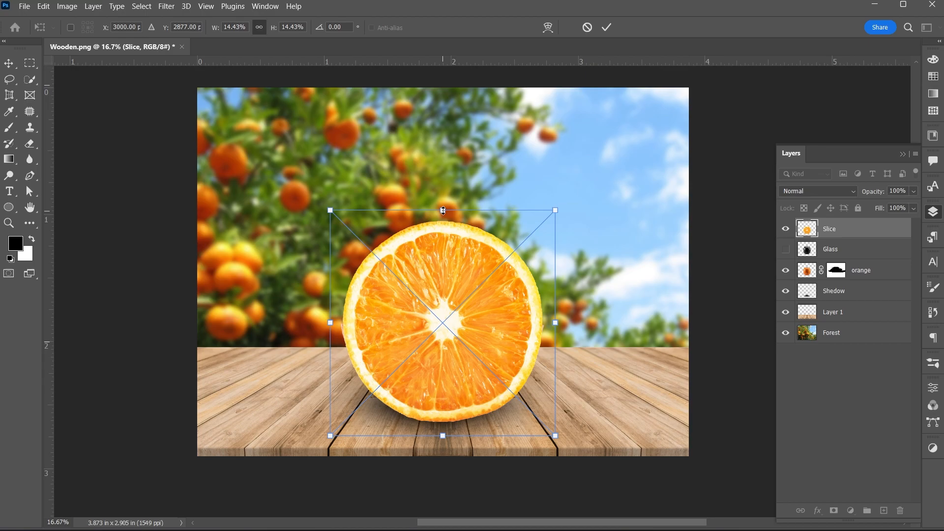
# - Flatten the slice into an ellipse of 14.65% width and 2.78% height that fits the orange's cut face, and apply the transform
pyautogui.moveTo(443, 210); pyautogui.dragTo(432, 291)
pyautogui.moveTo(427, 378); pyautogui.dragTo(427, 322)
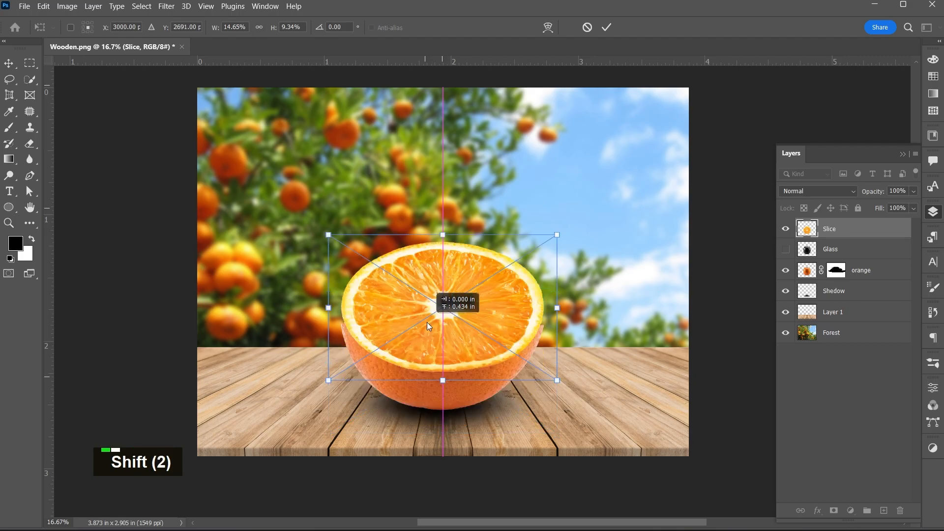
pyautogui.moveTo(442, 380); pyautogui.dragTo(443, 346)
pyautogui.moveTo(439, 231); pyautogui.dragTo(443, 288)
pyautogui.keyDown('alt'); pyautogui.scroll(3, 446, 318); pyautogui.keyUp('alt')
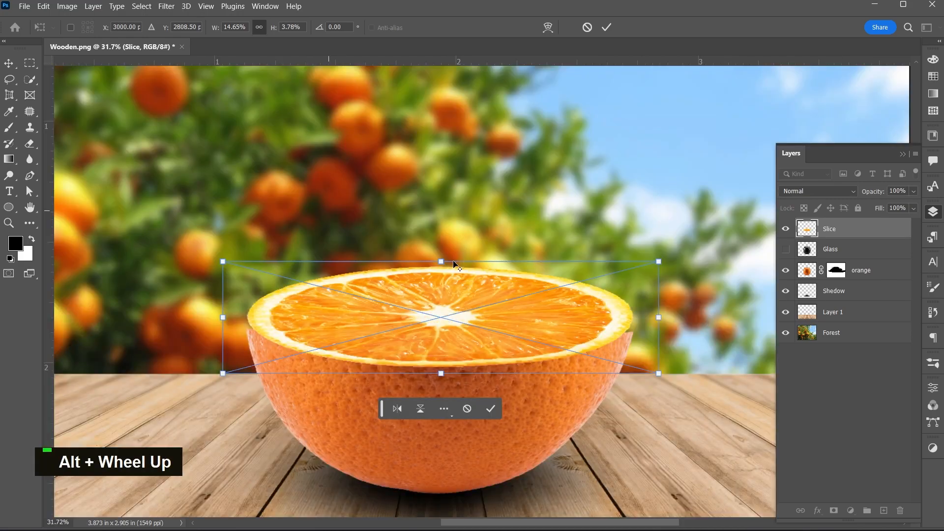
pyautogui.keyDown('alt'); pyautogui.scroll(1, 453, 263); pyautogui.keyUp('alt')
pyautogui.moveTo(440, 261); pyautogui.dragTo(443, 278)
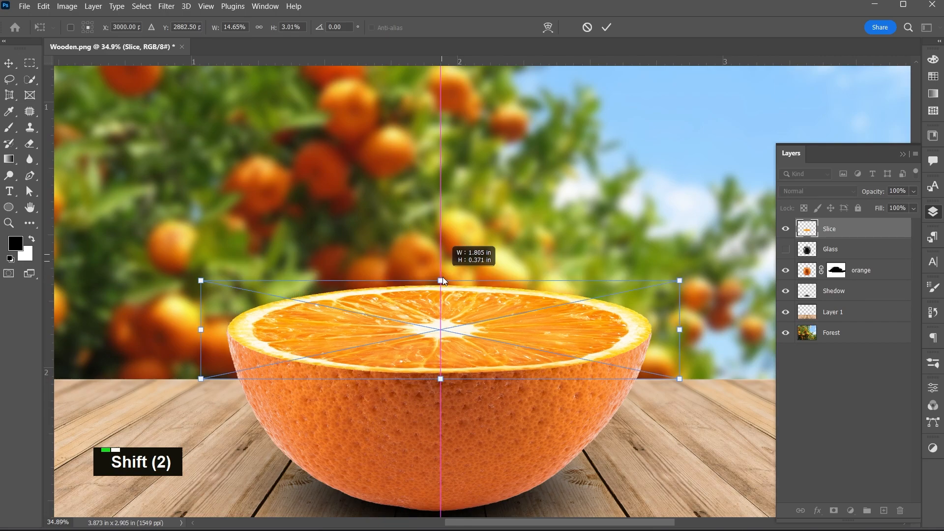
pyautogui.moveTo(440, 378); pyautogui.dragTo(441, 371)
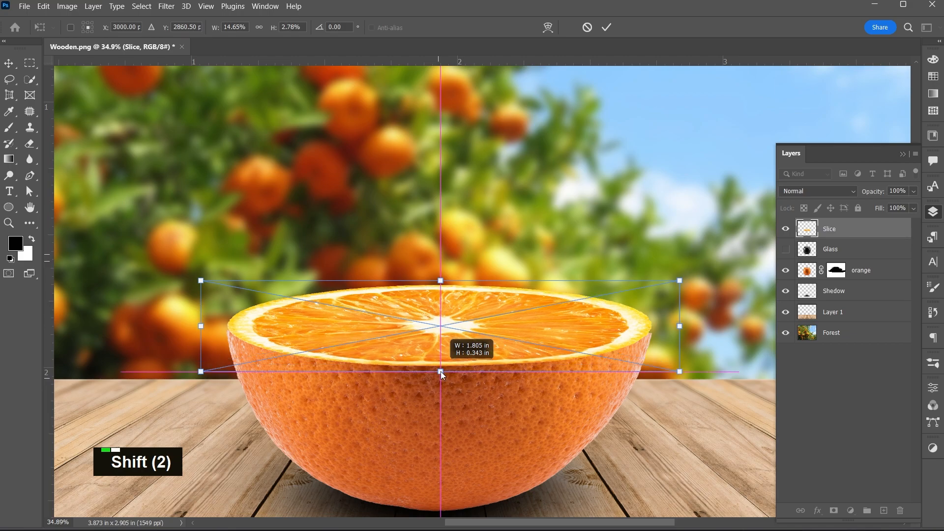
pyautogui.press('Return')
pyautogui.scroll(-2, 441, 371)
pyautogui.keyDown('ctrl'); pyautogui.scroll(-2, 444, 336); pyautogui.keyUp('ctrl')
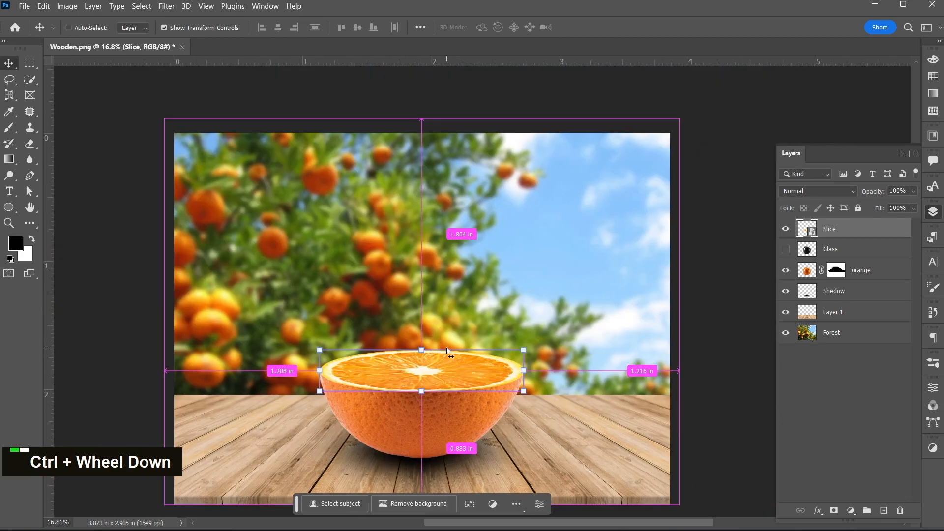
# - Place the Orange Tree image at 30.46% scale and put its layer above the Slice layer
pyautogui.keyDown('alt'); pyautogui.scroll(3, 446, 347); pyautogui.keyUp('alt')
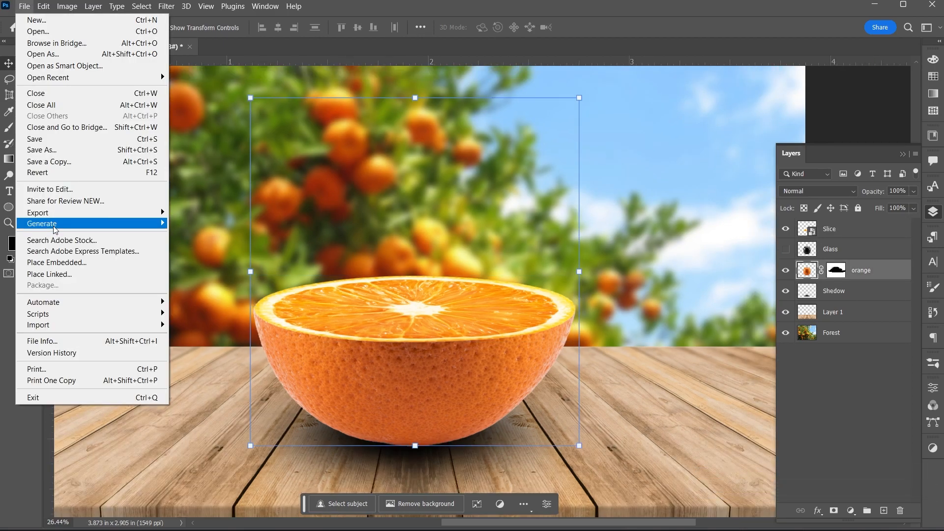
pyautogui.click(57, 263)
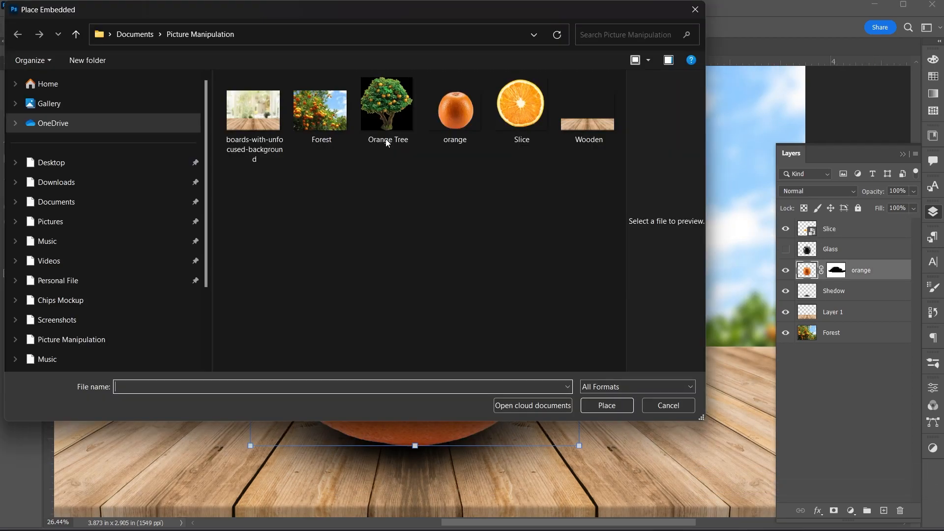
pyautogui.doubleClick(385, 139)
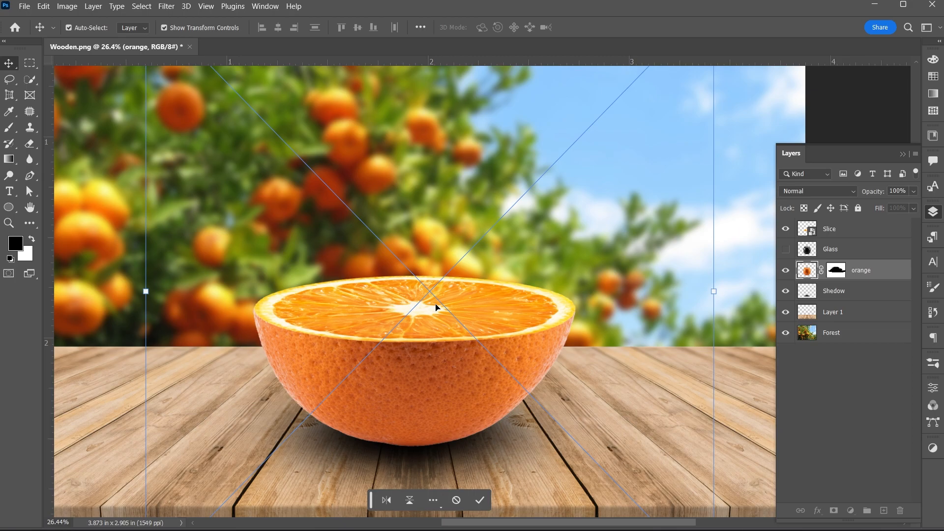
pyautogui.keyDown('alt'); pyautogui.scroll(-3, 436, 307); pyautogui.keyUp('alt')
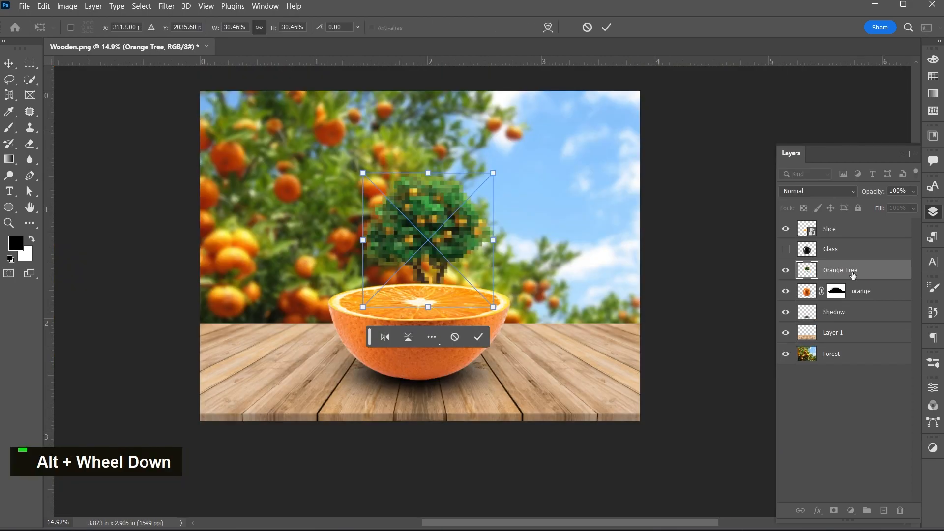
pyautogui.keyDown('alt'); pyautogui.scroll(1, 444, 256); pyautogui.keyUp('alt')
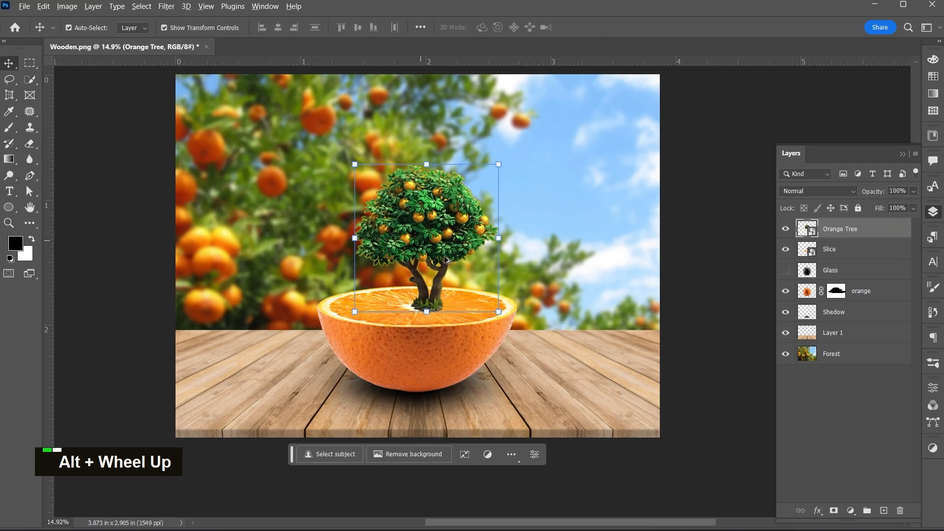
# - Scale the orange tree down slightly and position it so its trunk stands at the center of the slice
pyautogui.keyDown('alt'); pyautogui.scroll(1, 444, 255); pyautogui.keyUp('alt')
pyautogui.moveTo(444, 255); pyautogui.dragTo(435, 230)
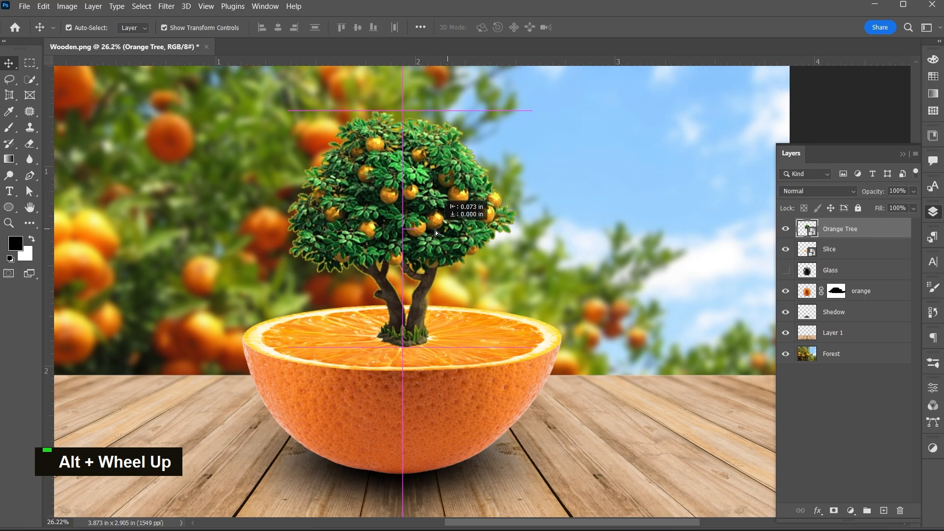
pyautogui.moveTo(435, 230); pyautogui.dragTo(435, 230)
pyautogui.scroll(2, 411, 328)
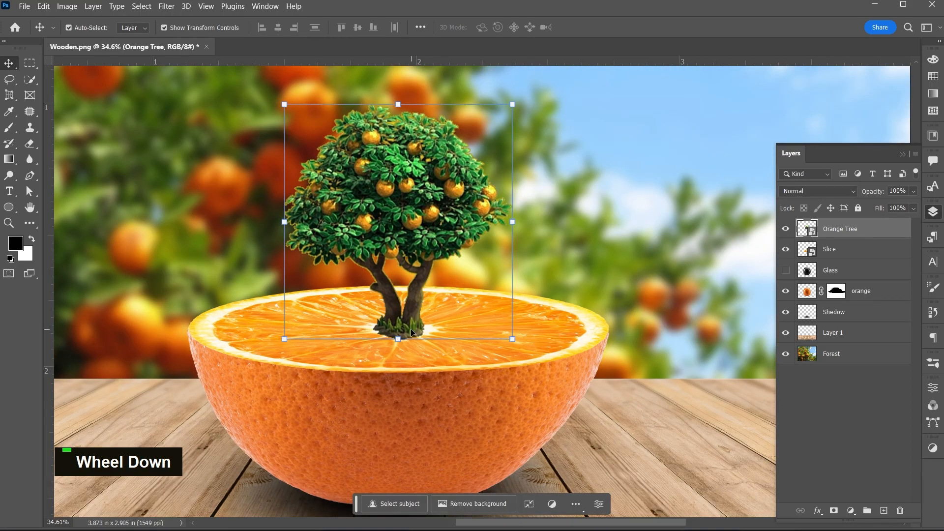
pyautogui.hotkey('shift', 'Up')
pyautogui.hotkey('shift', 'Up')
pyautogui.press('Right')
pyautogui.press('Right')
pyautogui.press('Right')
pyautogui.press('Right')
pyautogui.press('Right')
# - Show the Glass layer and place it at the top of the layer stack, above the Orange Tree layer
pyautogui.click(10, 128)
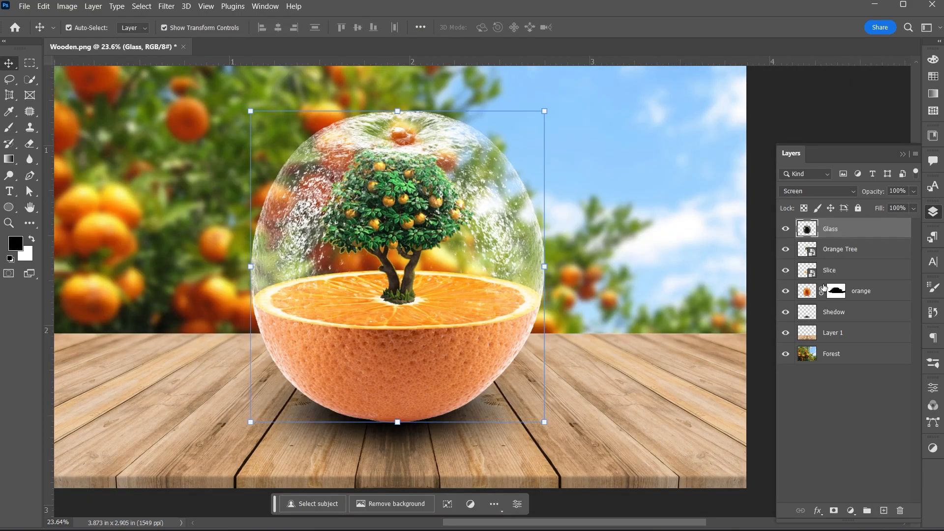
pyautogui.click(840, 248)
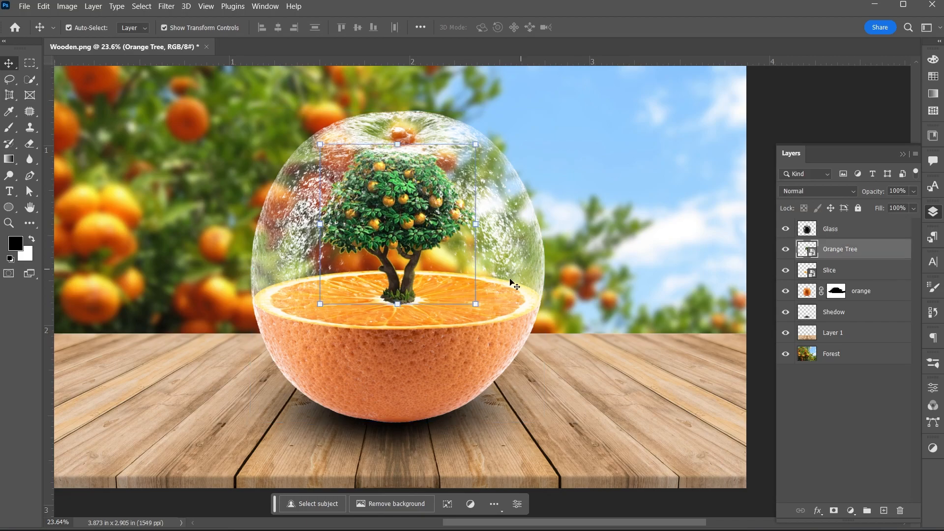
pyautogui.click(380, 317)
pyautogui.scroll(-2, 380, 317)
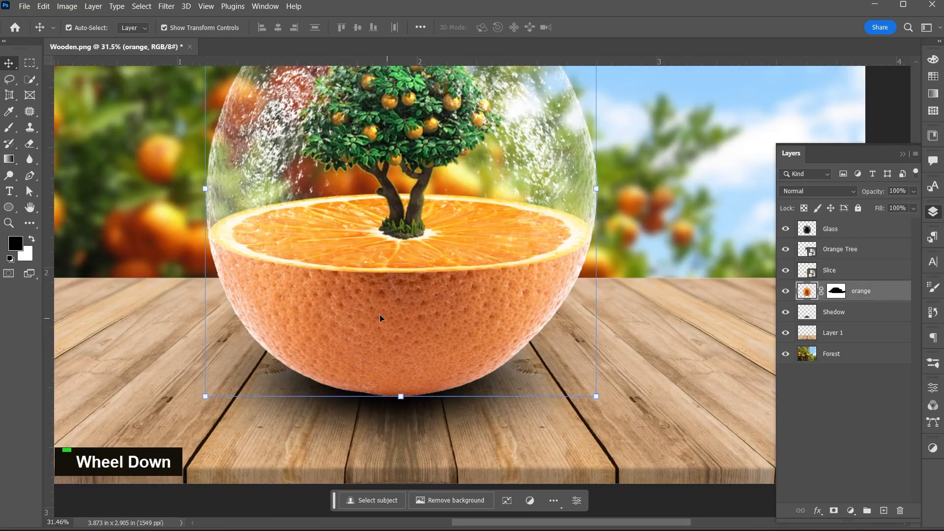
# - Paint black on the Glass layer over the orange's lower peel with an elliptical 196 px brush
pyautogui.click(808, 229)
pyautogui.press('b')
pyautogui.rightClick(520, 337)
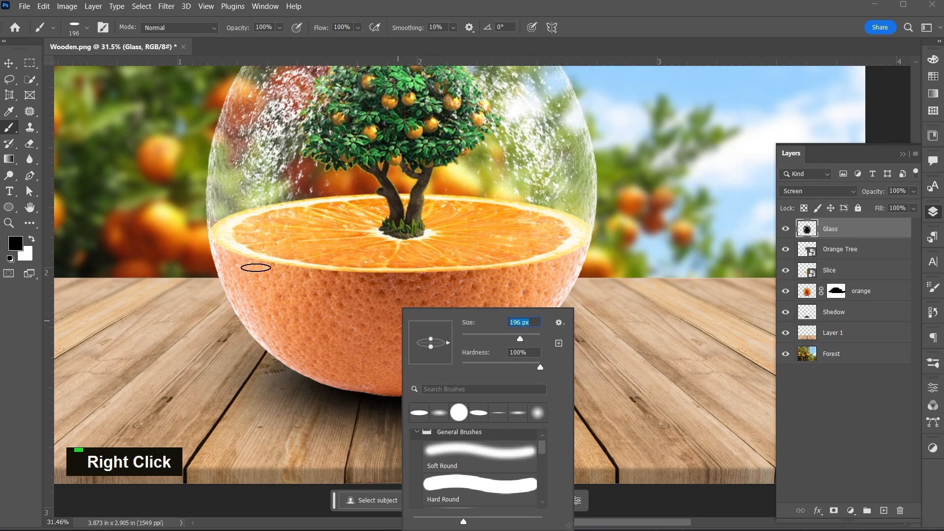
pyautogui.moveTo(363, 301); pyautogui.dragTo(394, 285)
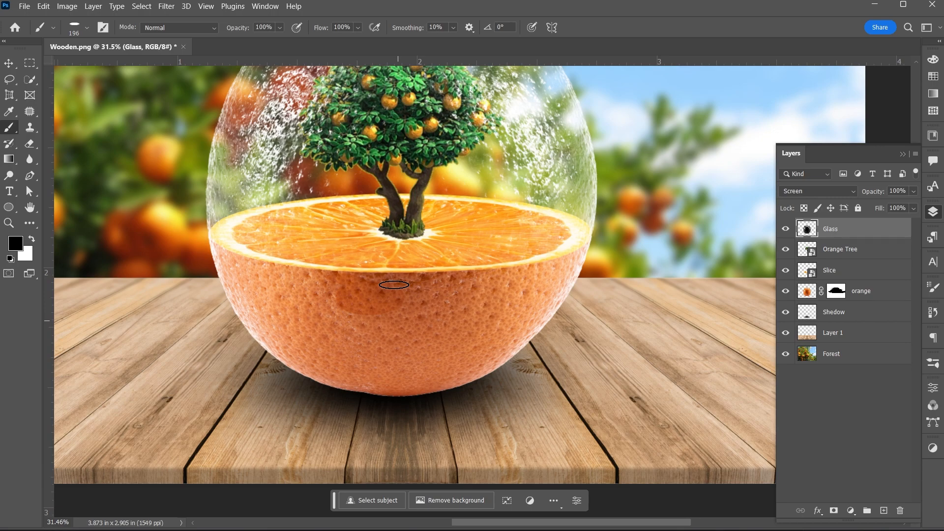
pyautogui.moveTo(394, 285)
pyautogui.mouseDown()
pyautogui.moveTo(461, 341)
pyautogui.moveTo(429, 365)
pyautogui.moveTo(448, 379)
pyautogui.mouseUp()
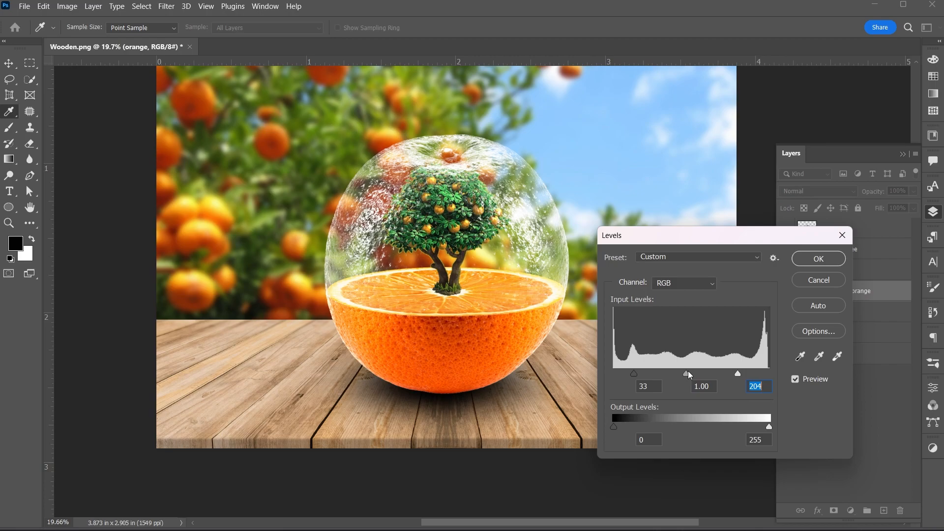
# - Brighten the orange layer with Levels, using input values of 33, 1.58 and 204
pyautogui.moveTo(686, 374); pyautogui.dragTo(668, 374)
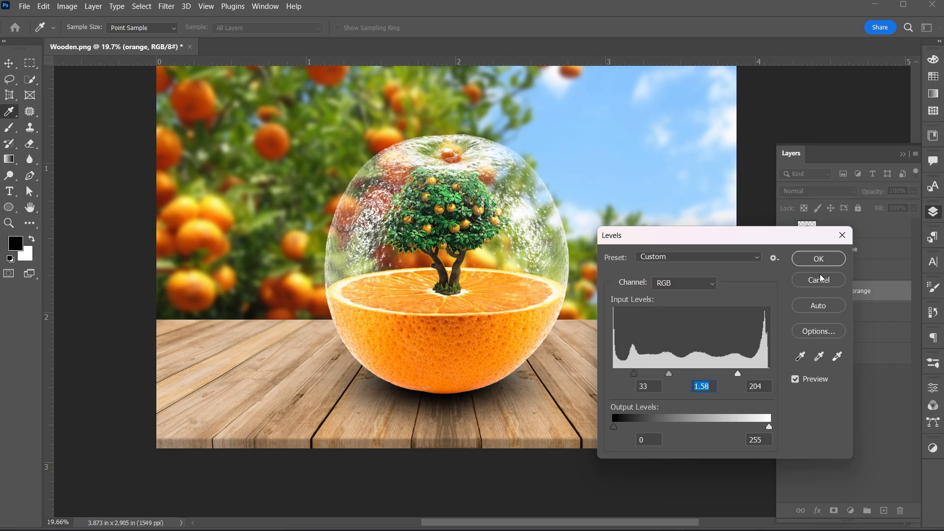
pyautogui.click(819, 279)
pyautogui.scroll(1, 497, 339)
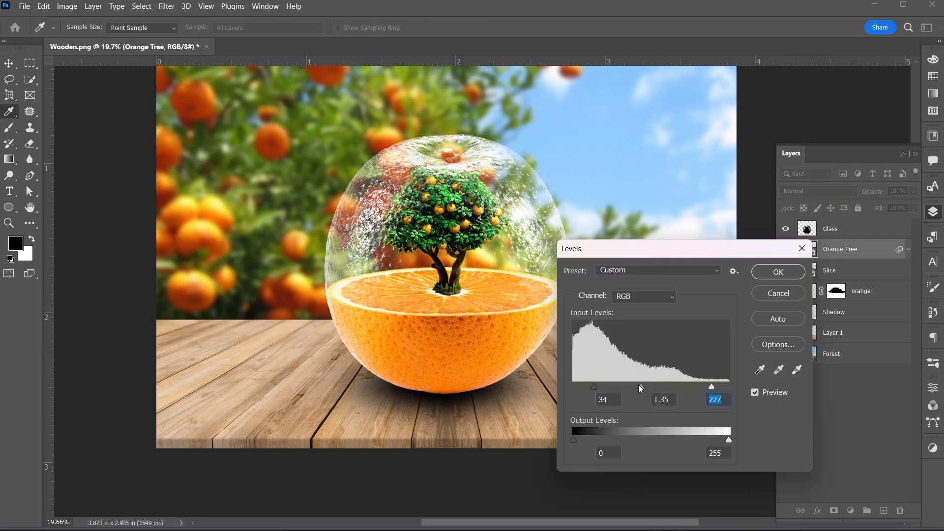
# - Apply Levels to the Orange Tree layer with black input 34, white input 227 and darker midtones
pyautogui.moveTo(640, 386); pyautogui.dragTo(654, 387)
pyautogui.click(776, 273)
pyautogui.press('v')
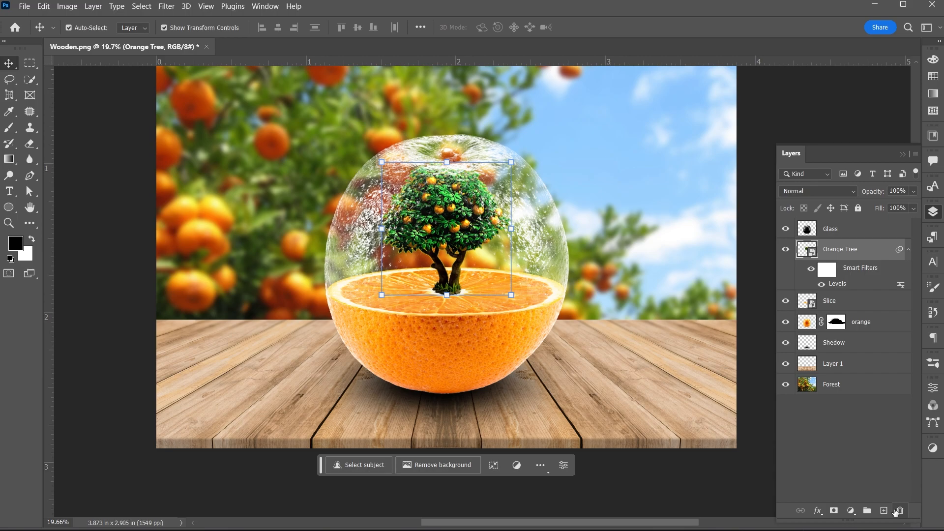
# - Paint a dark brown shadow at the tree's base on a new Shedow layer above Slice with a soft flattened 196 px brush
pyautogui.rightClick(446, 295)
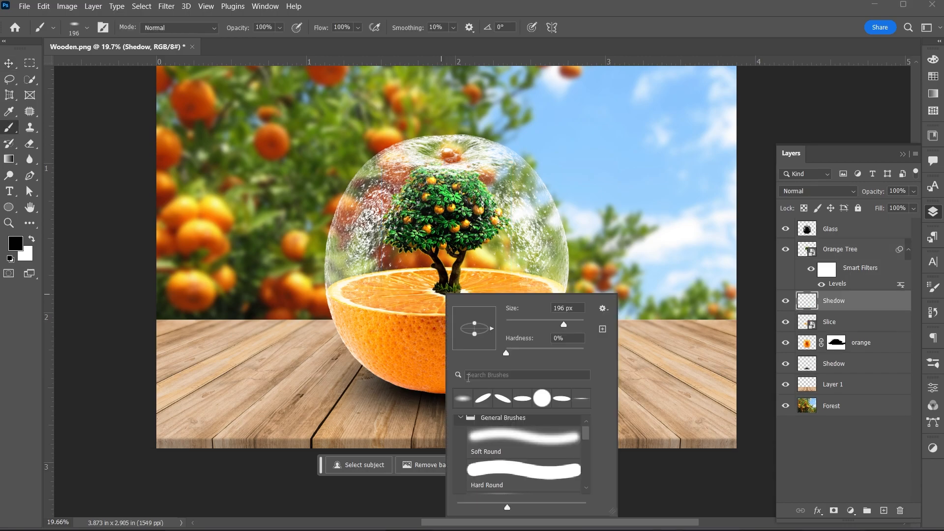
pyautogui.click(15, 243)
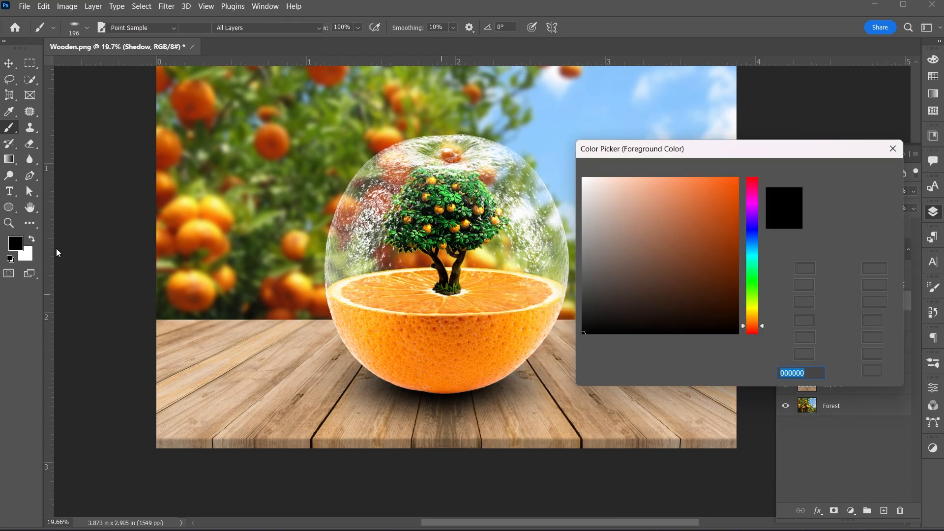
pyautogui.write('ffffff')
pyautogui.press('Return')
pyautogui.scroll(1, 455, 299)
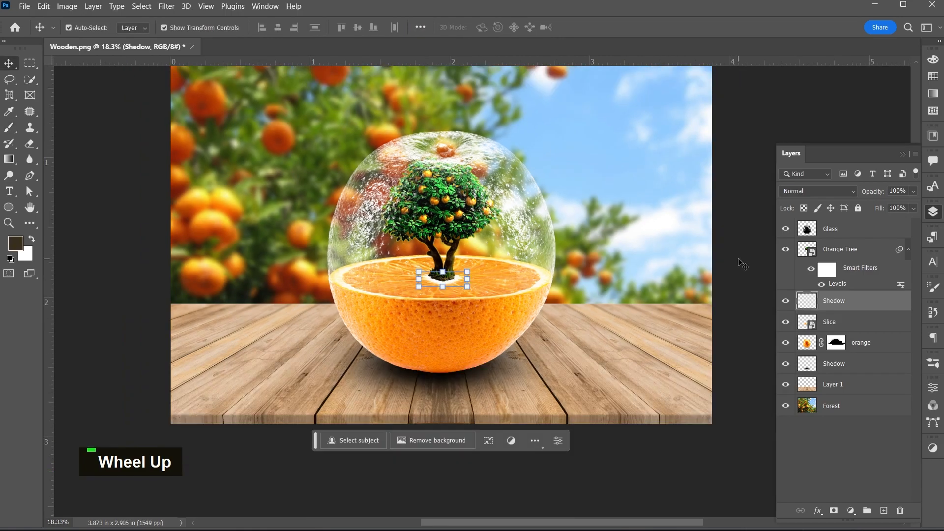
pyautogui.click(740, 261)
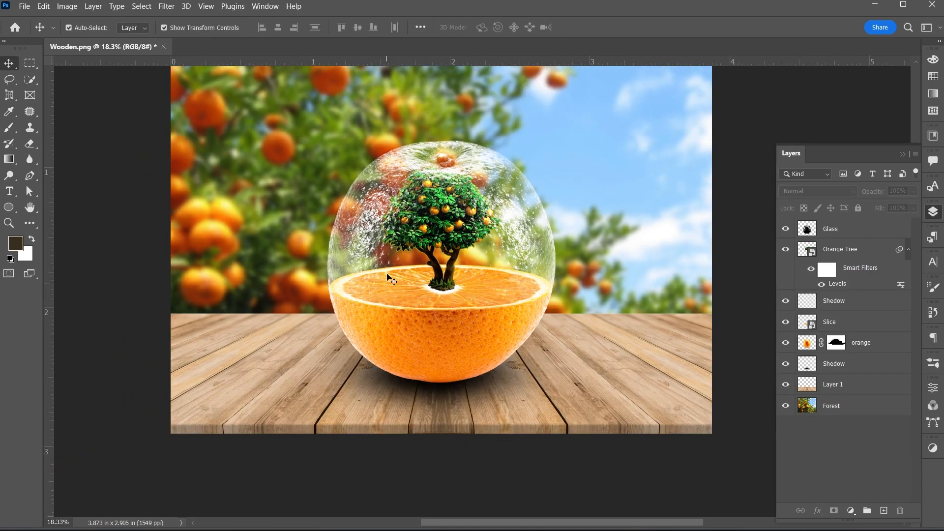
pyautogui.scroll(2, 529, 282)
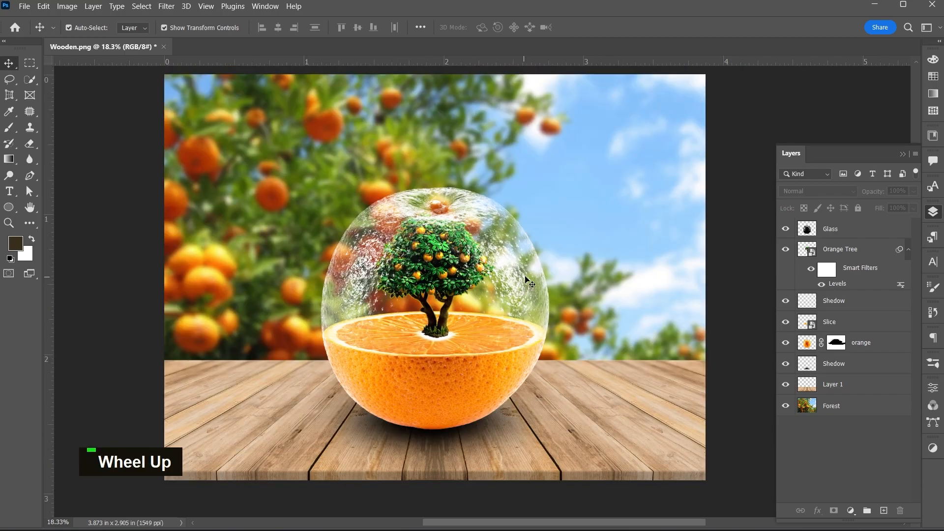
# - Add a Diamond Gradient Fill layer above Glass running from orange to transparent, with a 90° angle and 38% scale
pyautogui.click(846, 304)
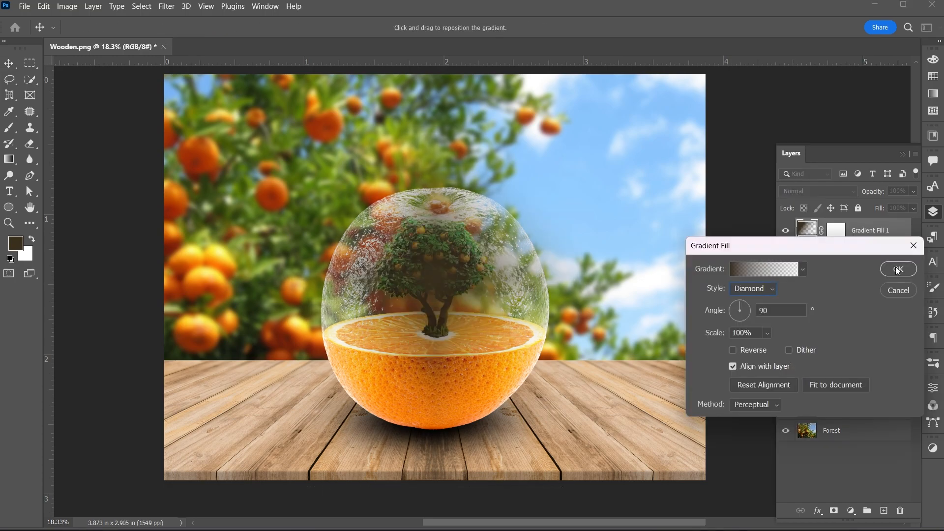
pyautogui.click(897, 270)
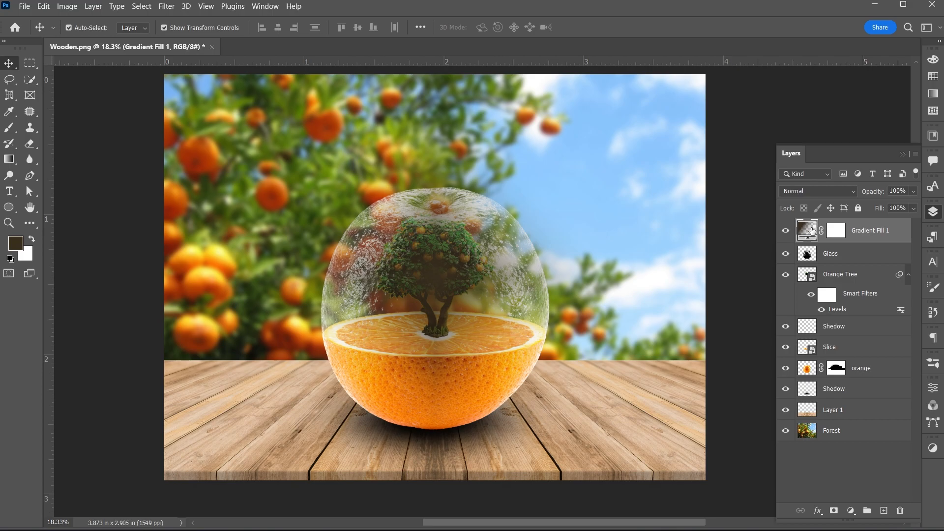
pyautogui.doubleClick(812, 230)
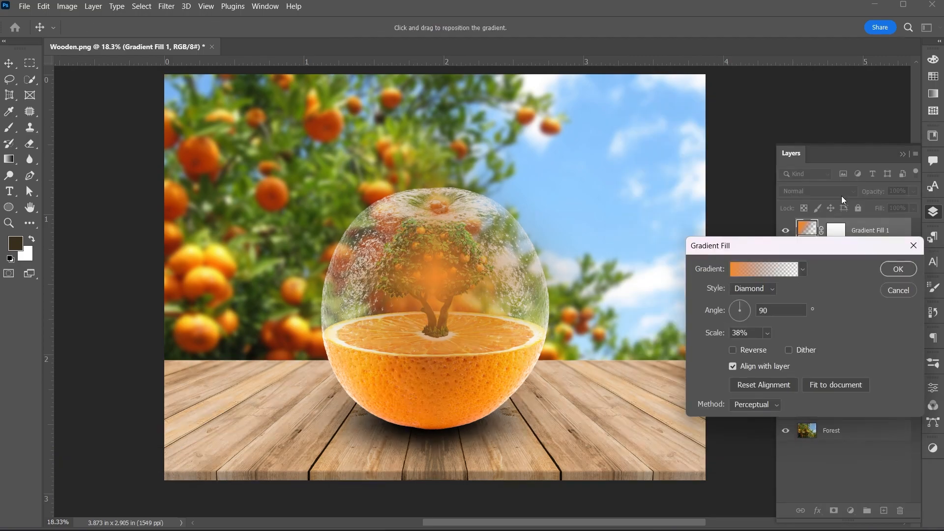
pyautogui.click(901, 268)
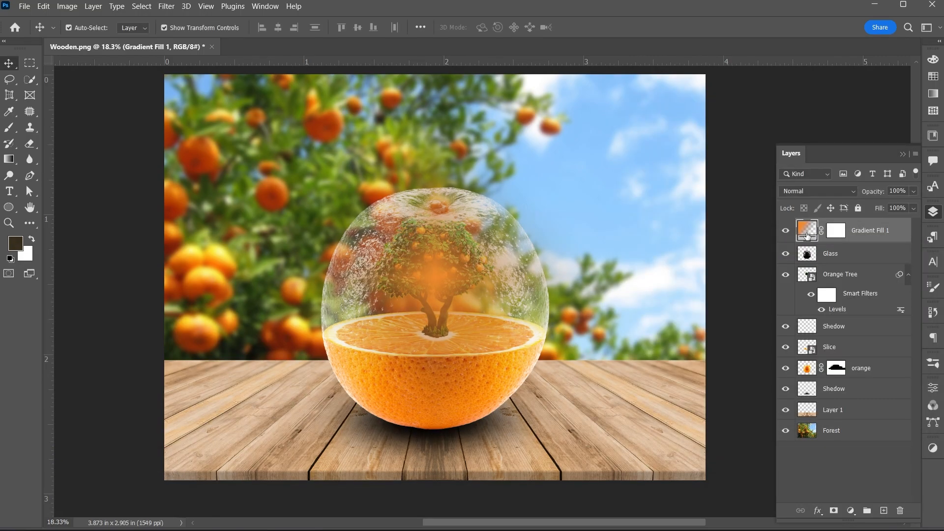
# - Convert the gradient fill layer to a smart object and rename it Color Reffelection
pyautogui.rightClick(853, 231)
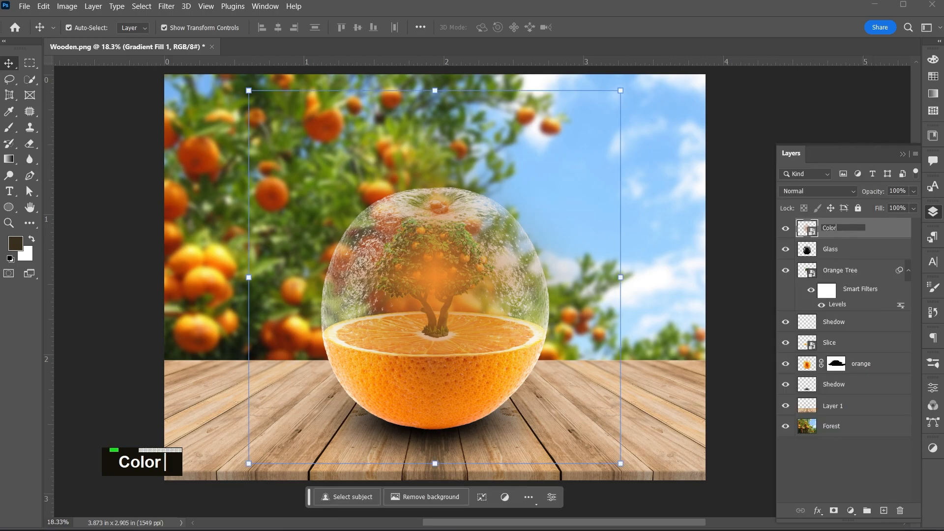
pyautogui.write('Reffelection')
pyautogui.press('Return')
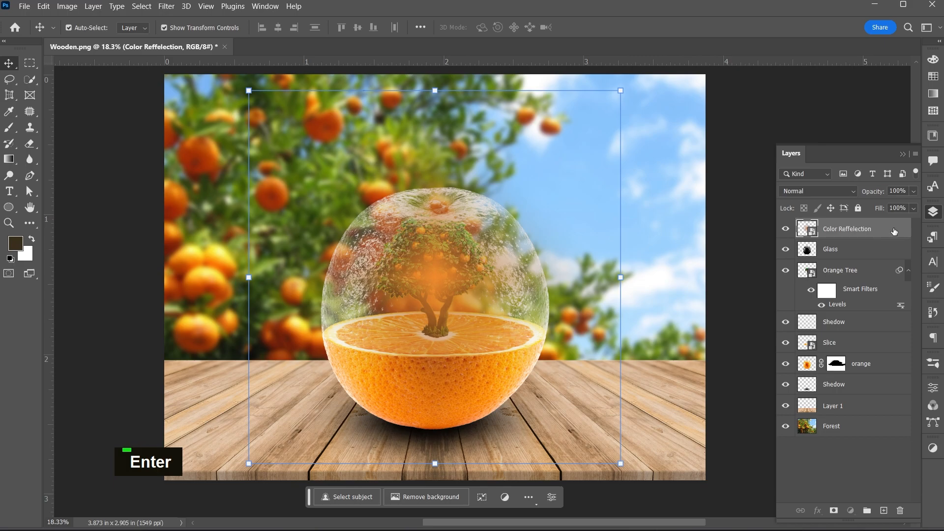
# - Nudge the Color Reffelection glow upward in large increments from the centre of the orange tree
pyautogui.hotkey('shift', 'Up')
pyautogui.hotkey('shift', 'Up')
pyautogui.hotkey('shift', 'Up')
pyautogui.hotkey('shift', 'Up')
pyautogui.hotkey('shift', 'Up')
pyautogui.hotkey('shift', 'Up')
pyautogui.hotkey('shift', 'Up')
pyautogui.hotkey('shift', 'Up')
pyautogui.hotkey('shift', 'Up')
pyautogui.hotkey('shift', 'Up')
pyautogui.hotkey('shift', 'Up')
pyautogui.hotkey('shift', 'Up')
pyautogui.hotkey('shift', 'Up')
pyautogui.hotkey('shift', 'Up')
pyautogui.hotkey('shift', 'Up')
pyautogui.hotkey('shift', 'Up')
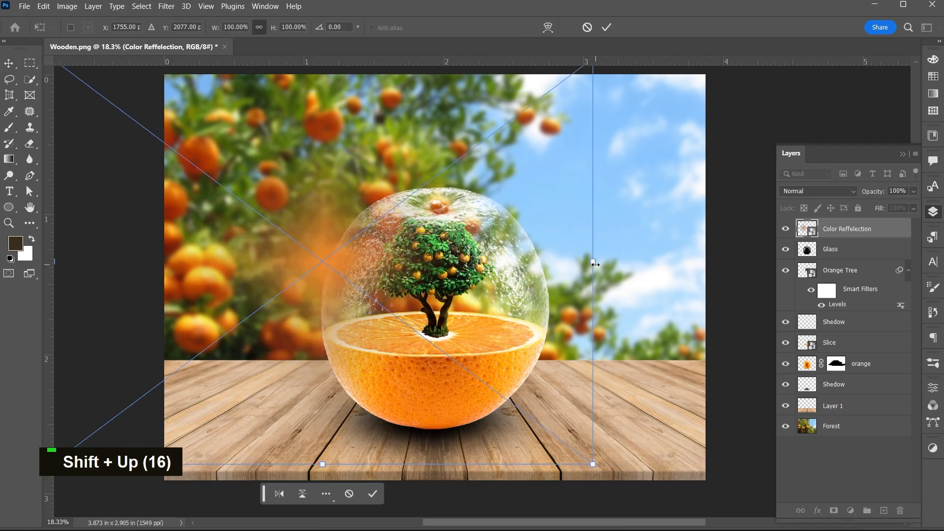
# - Scale the Color Reffelection glow to about 60% and reposition it around the upper edge of the glass dome
pyautogui.moveTo(595, 264); pyautogui.dragTo(374, 261)
pyautogui.moveTo(246, 252); pyautogui.dragTo(382, 227)
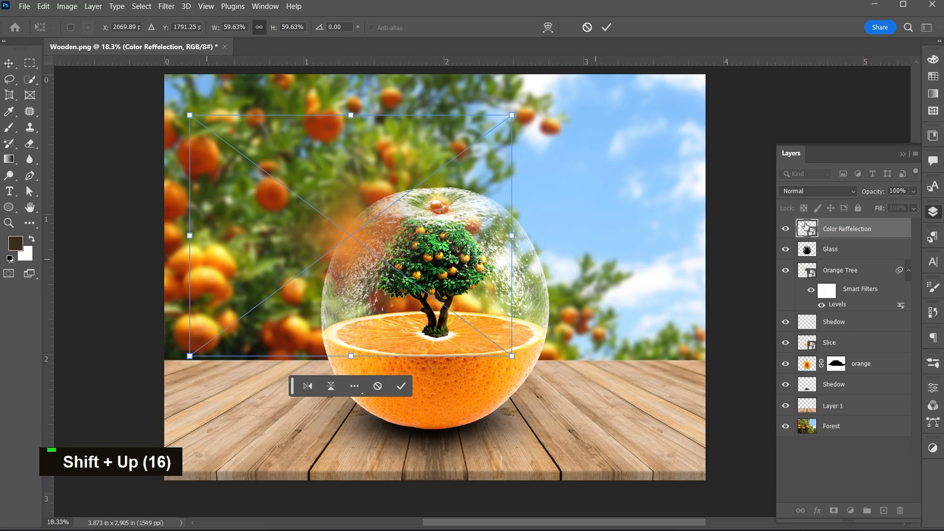
pyautogui.moveTo(308, 204); pyautogui.dragTo(410, 169)
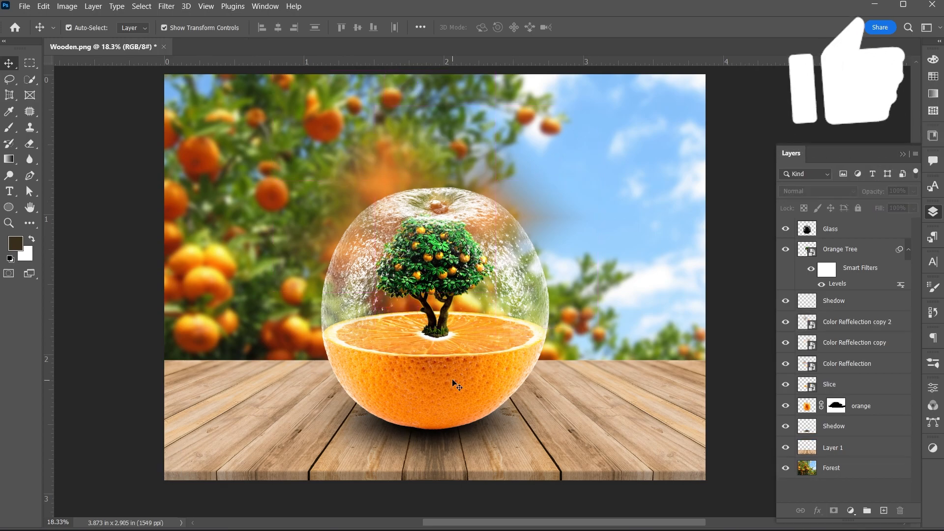
# - Add a Curves adjustment layer above Glass and adjust the white point of its RGB curve
pyautogui.keyDown('ctrl'); pyautogui.scroll(-4, 457, 386); pyautogui.keyUp('ctrl')
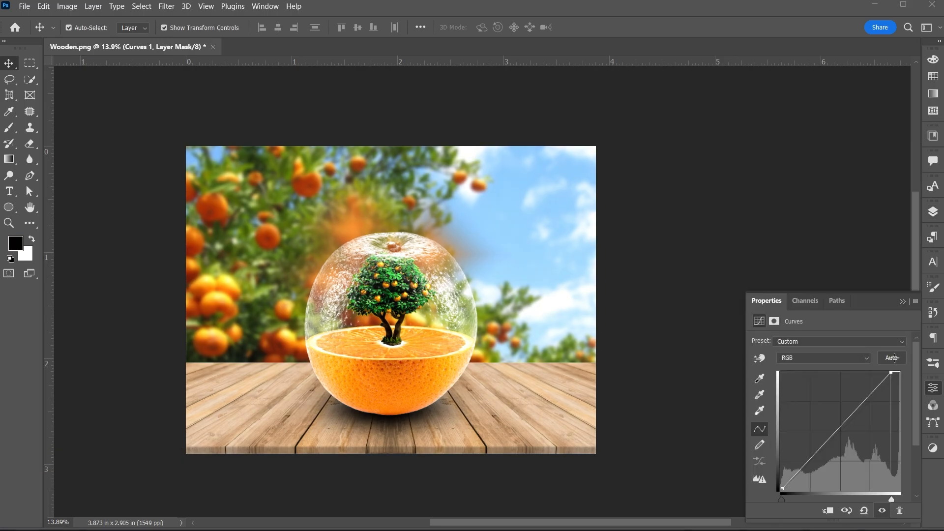
pyautogui.moveTo(892, 362); pyautogui.dragTo(900, 361)
pyautogui.click(928, 206)
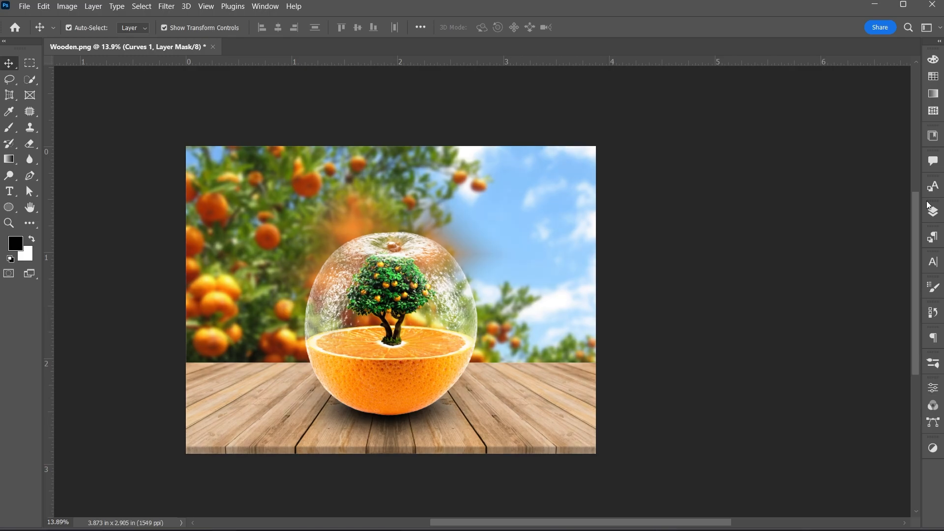
# - Apply Levels to the wooden table on Layer 1 with black input 95, midtones 1.43 and white input 230
pyautogui.click(931, 209)
pyautogui.scroll(-1, 806, 474)
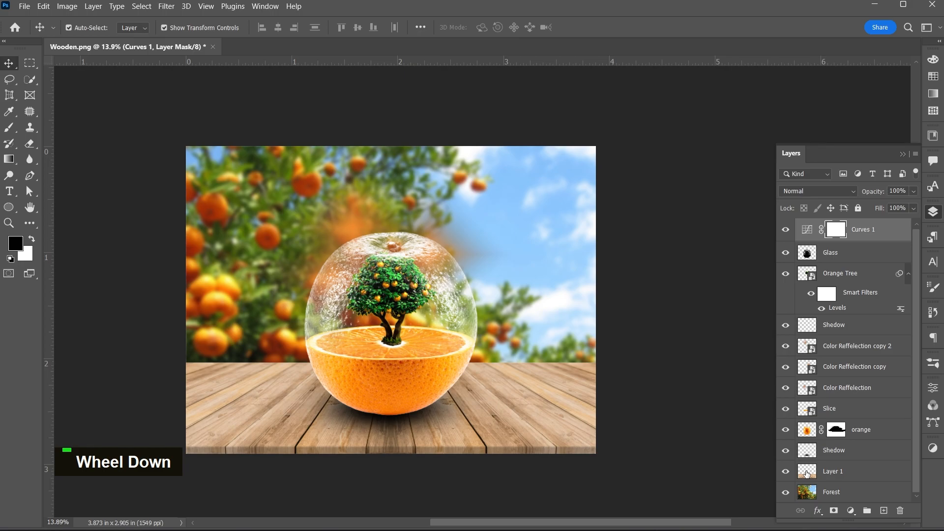
pyautogui.doubleClick(807, 473)
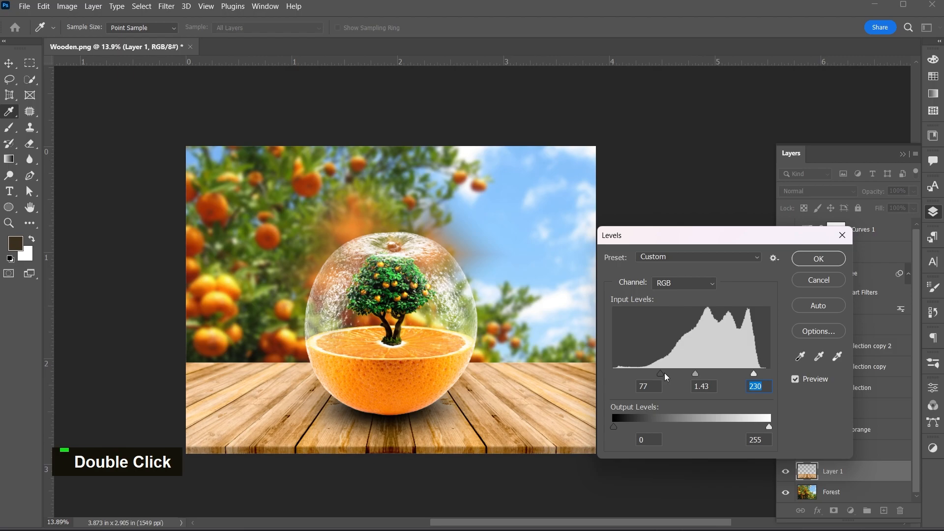
pyautogui.moveTo(664, 374); pyautogui.dragTo(675, 375)
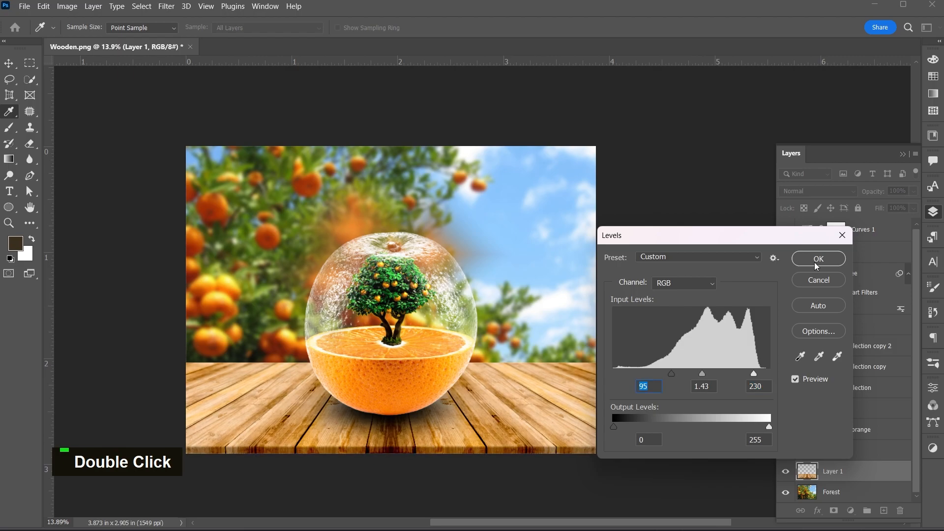
pyautogui.click(816, 261)
pyautogui.press('v')
pyautogui.scroll(-2, 723, 310)
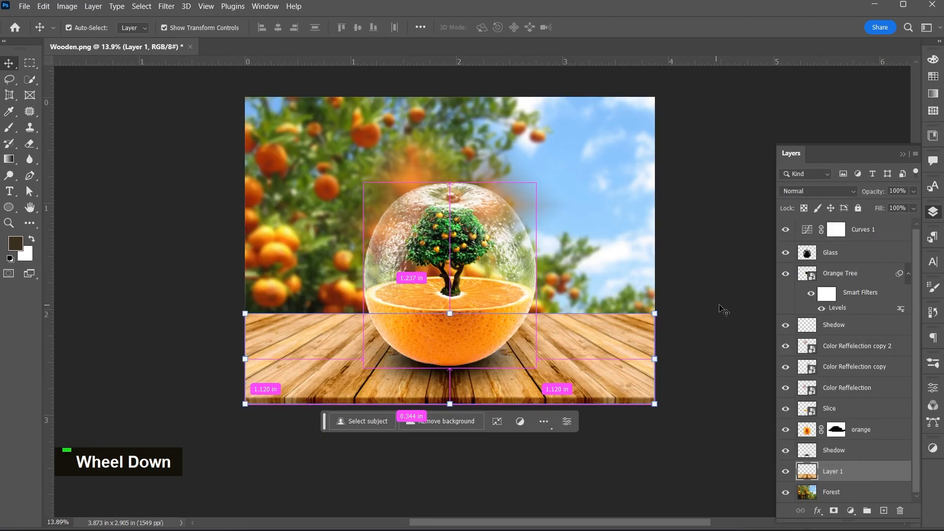